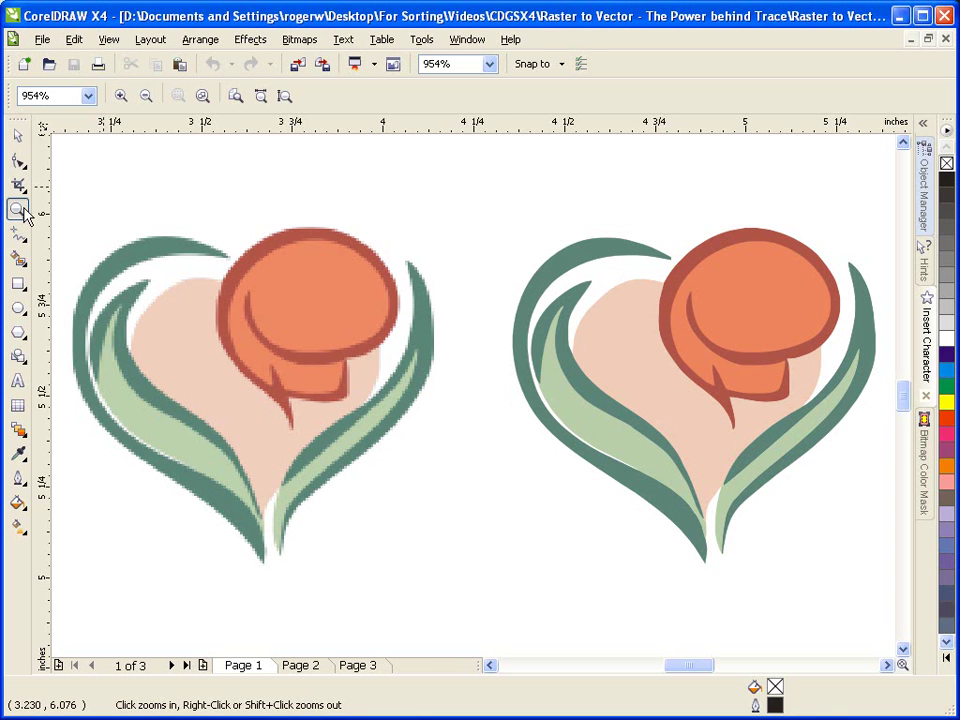
Examine the edges of the bitmap flower heart and its vector counterpart at high magnification on page 1.
{"action": "left_click", "coordinate": [390, 336]}
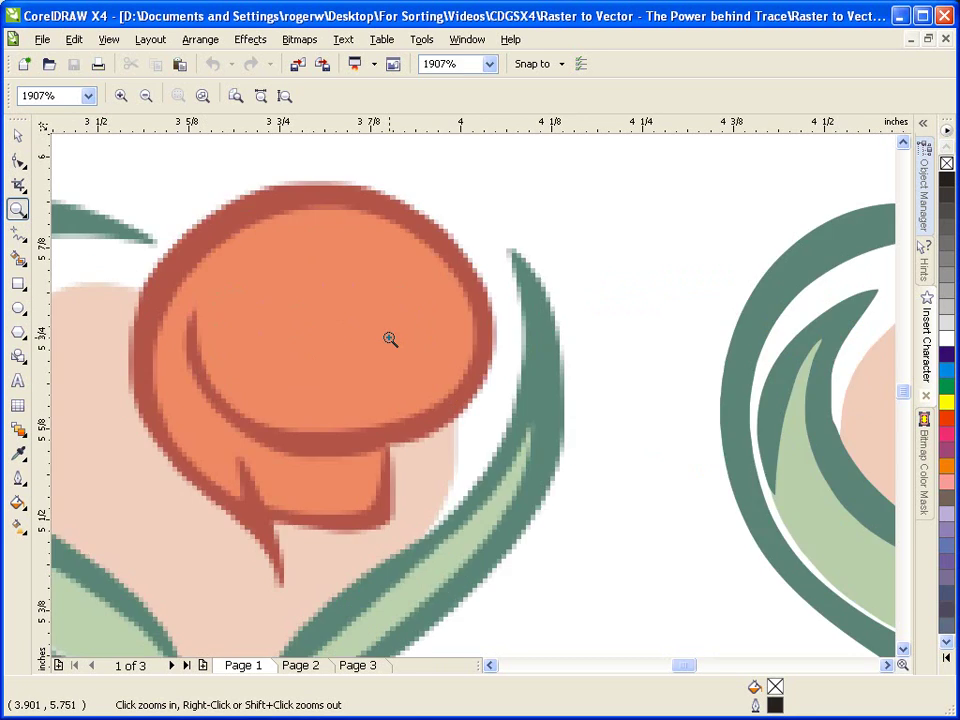
{"action": "left_click", "coordinate": [452, 413]}
{"action": "left_click", "coordinate": [488, 414]}
{"action": "left_click", "coordinate": [488, 414]}
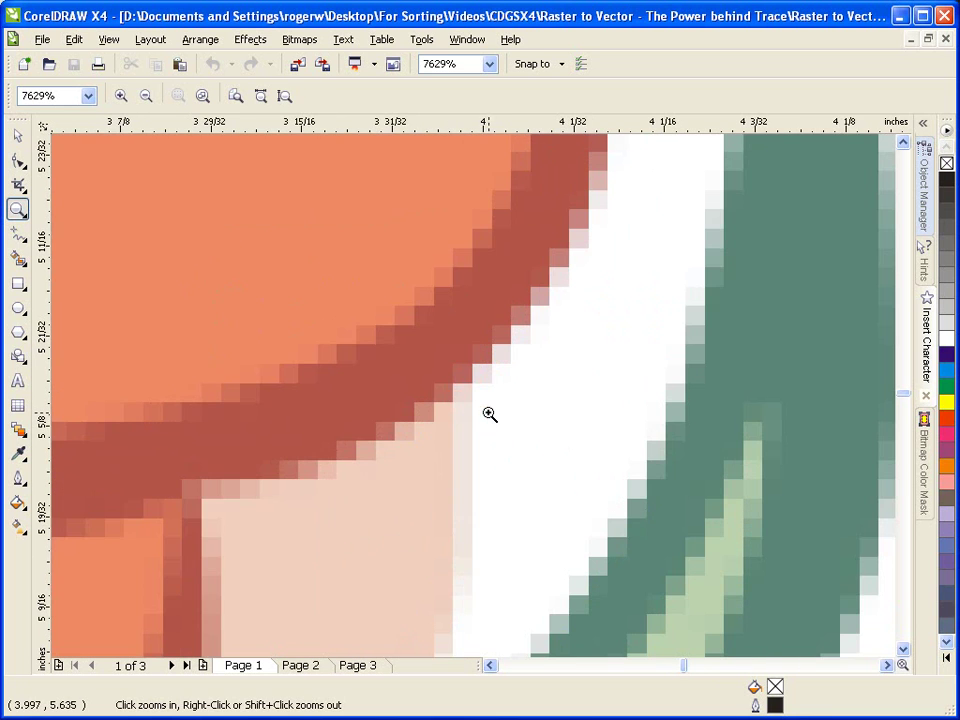
{"action": "left_click", "coordinate": [490, 413]}
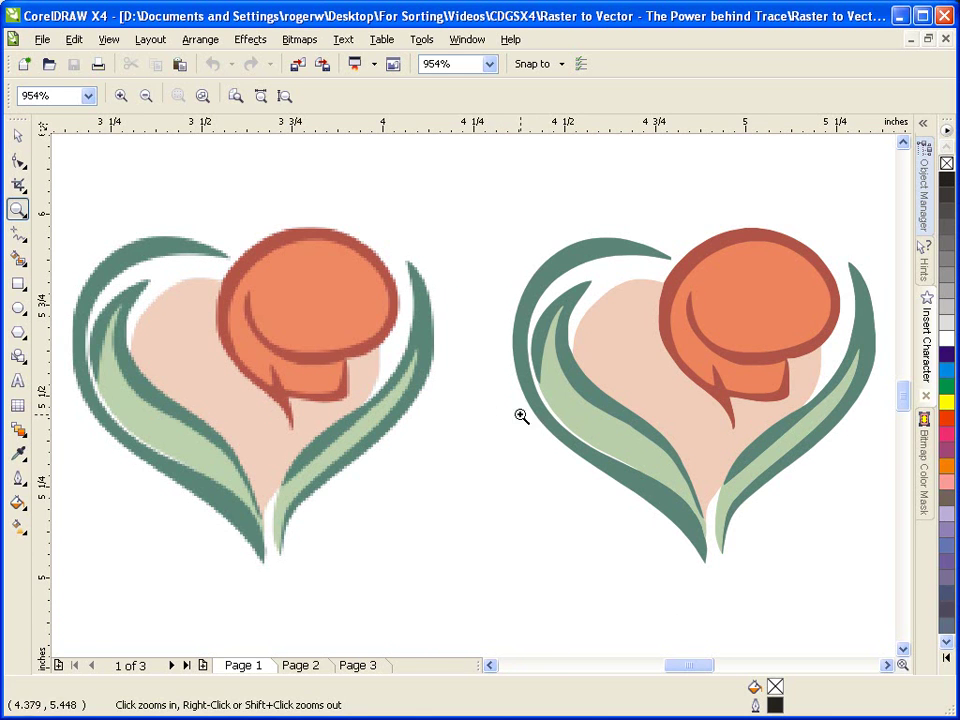
{"action": "left_click", "coordinate": [816, 364]}
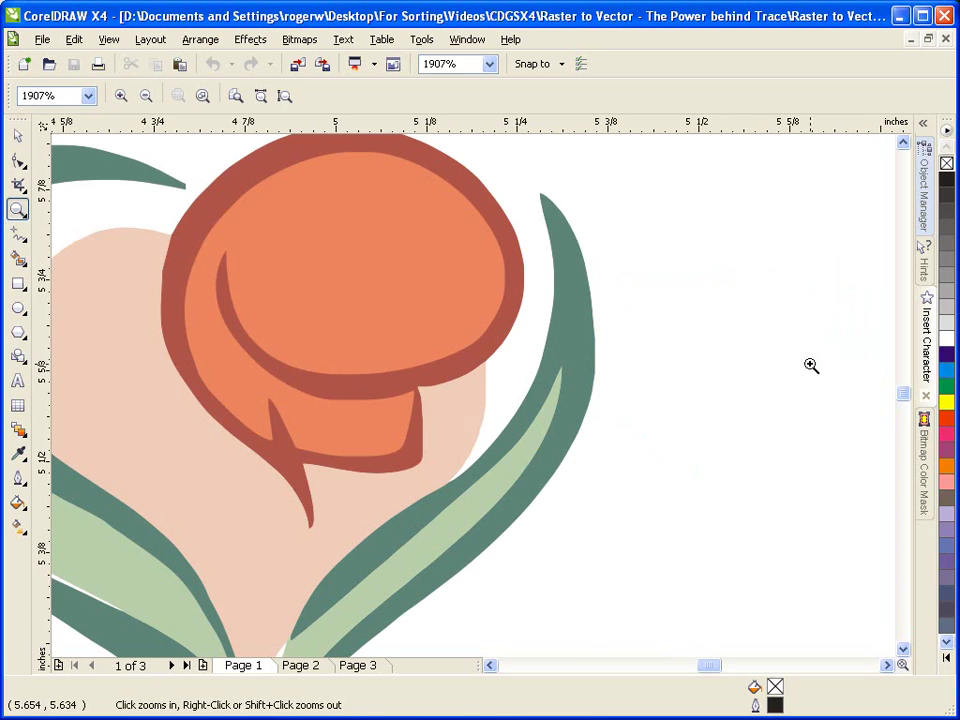
{"action": "left_click", "coordinate": [449, 406]}
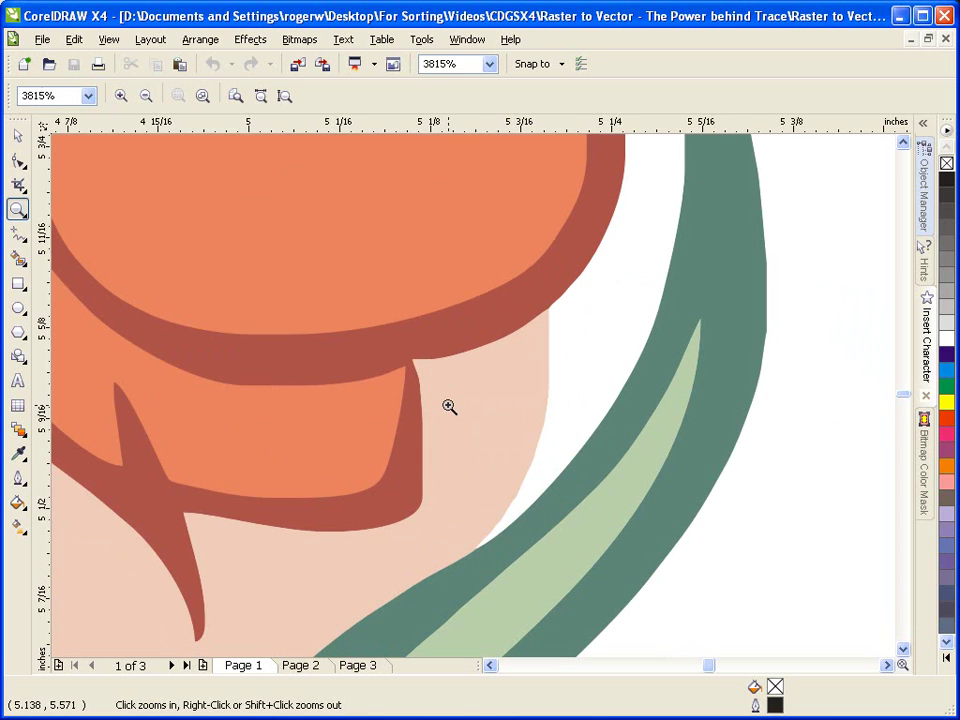
{"action": "left_click", "coordinate": [540, 397]}
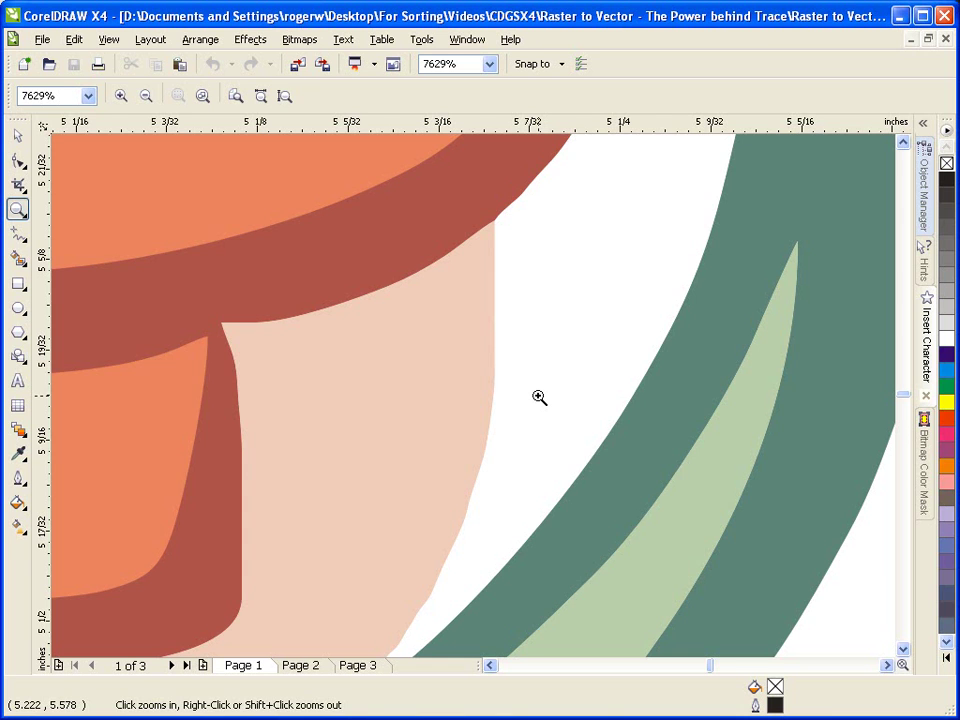
{"action": "key", "text": "F4"}
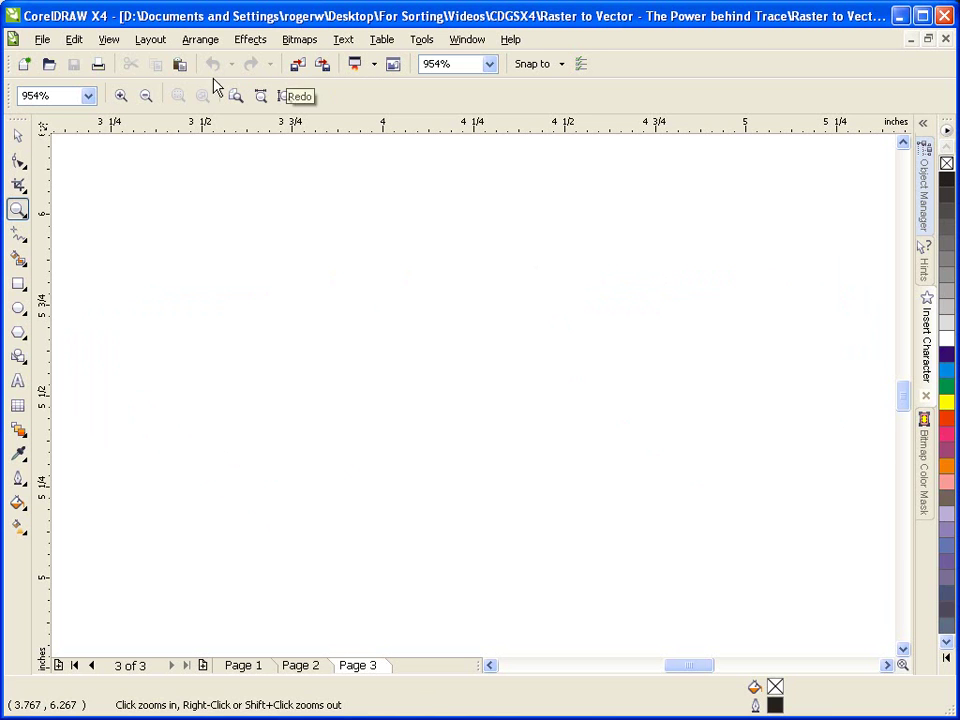
Start importing Sunset Seniors.jpg onto page 3 using the Crop option.
{"action": "left_click", "coordinate": [42, 40]}
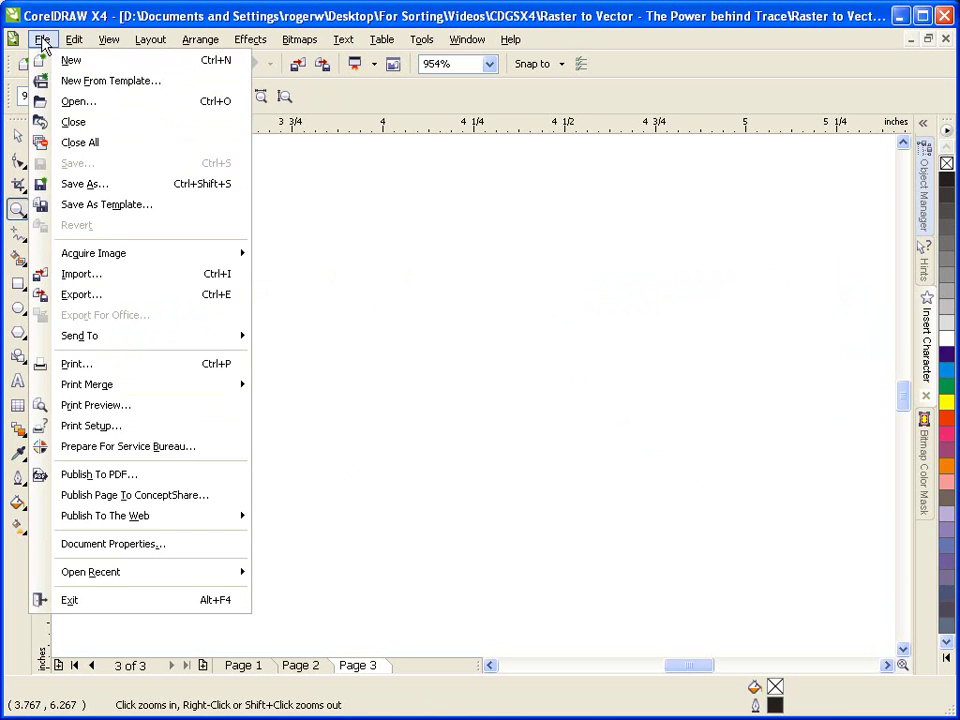
{"action": "left_click", "coordinate": [113, 279]}
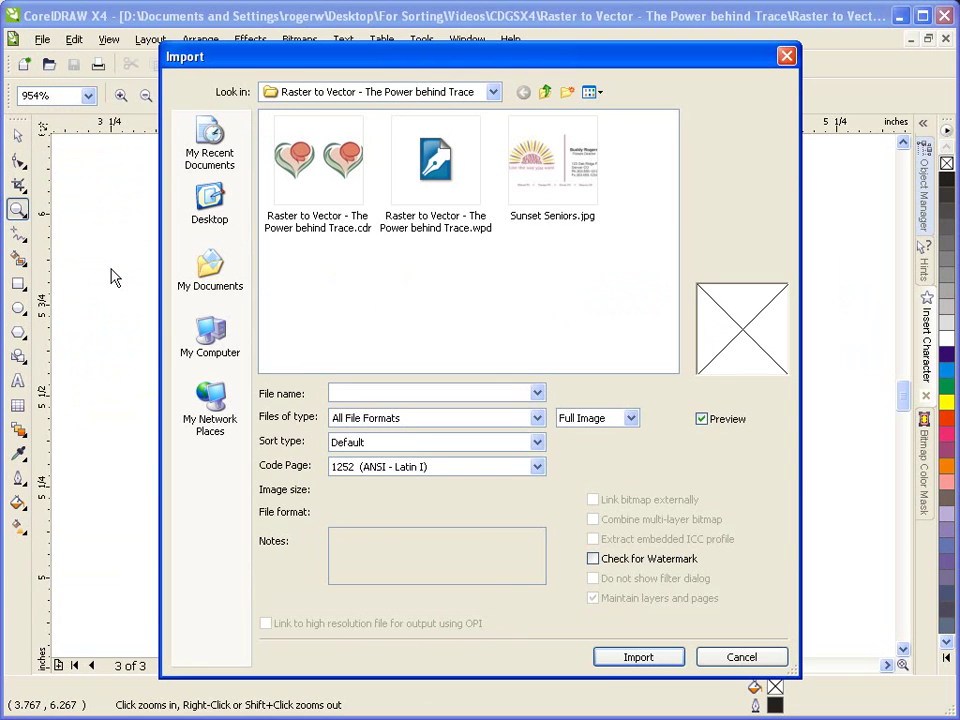
{"action": "left_click", "coordinate": [538, 168]}
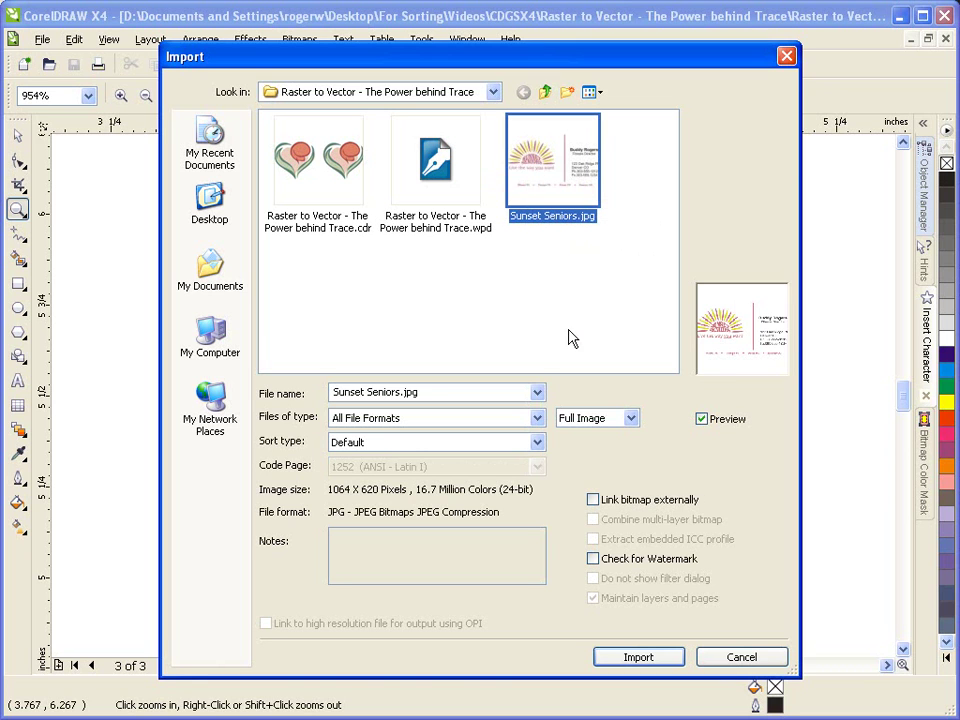
{"action": "left_click", "coordinate": [577, 428]}
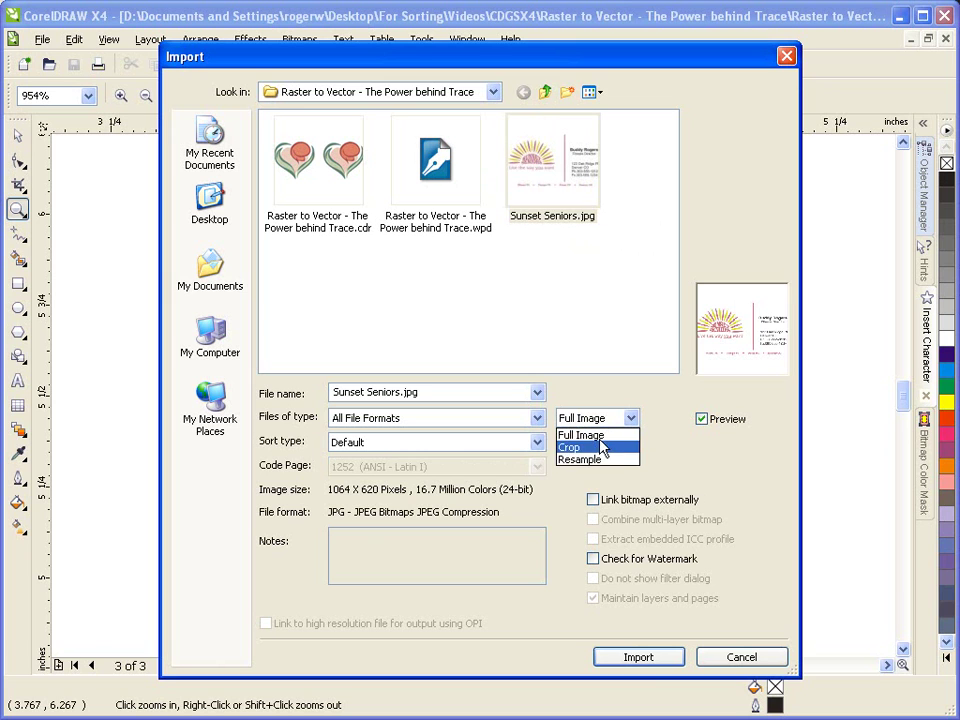
{"action": "left_click", "coordinate": [568, 447]}
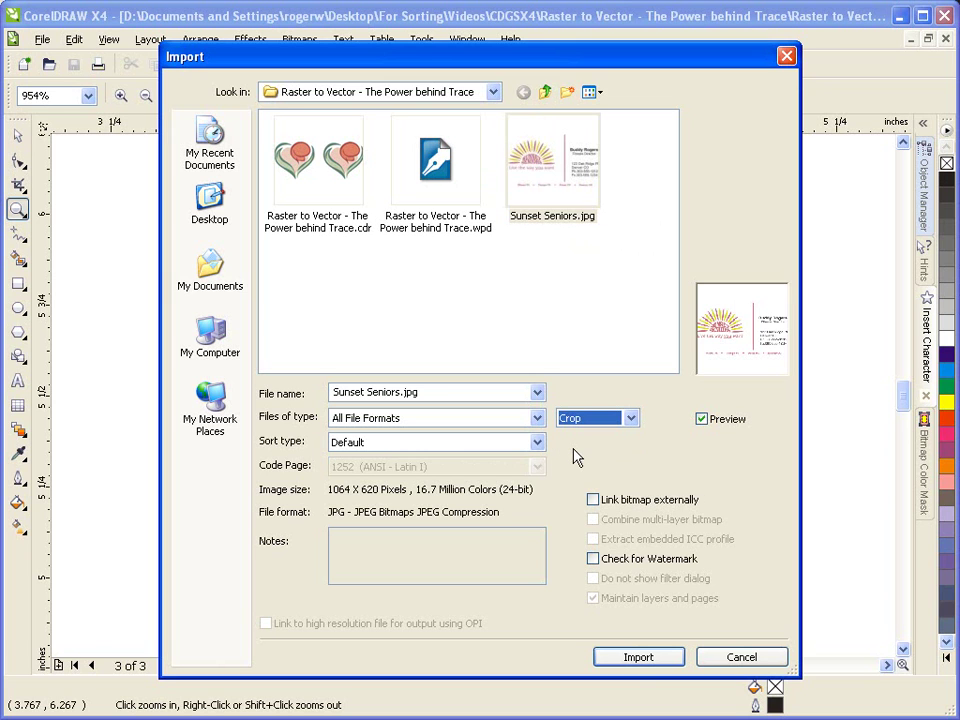
{"action": "left_click", "coordinate": [639, 659]}
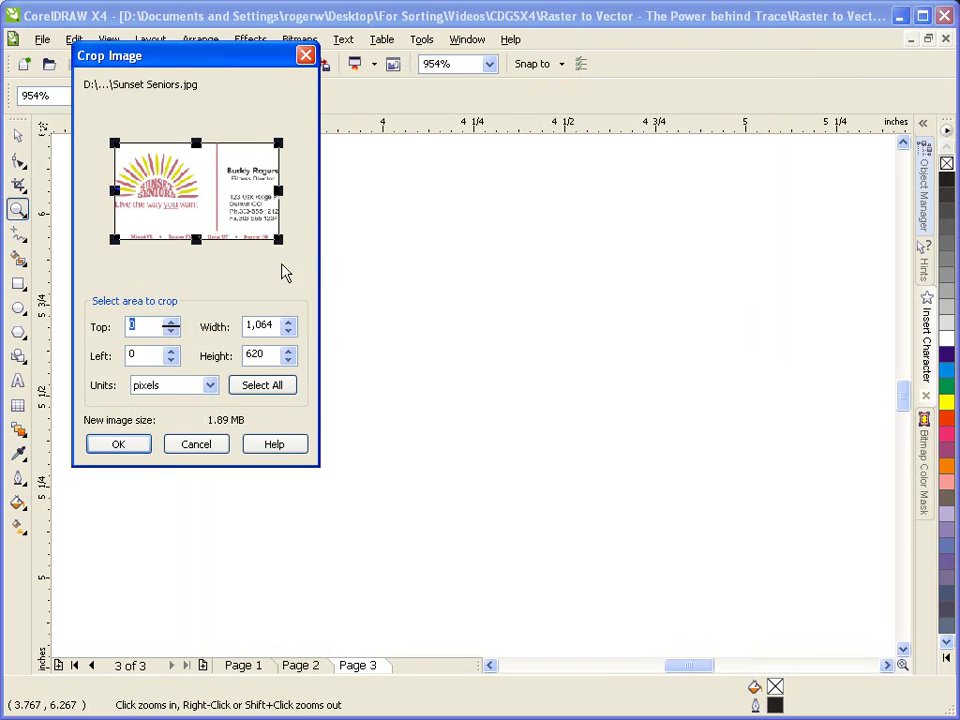
Crop the business card image to its sun logo, about 574 × 441 pixels, and place it on the page at original size.
{"action": "left_click_drag", "start_coordinate": [278, 240], "coordinate": [230, 255]}
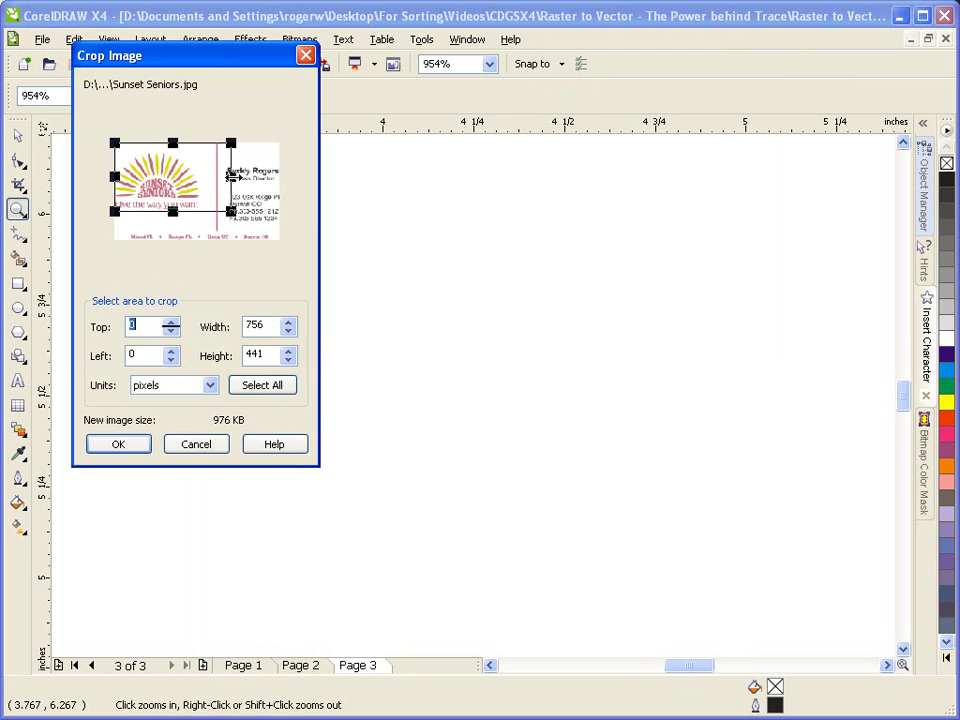
{"action": "left_click_drag", "start_coordinate": [231, 177], "coordinate": [204, 178]}
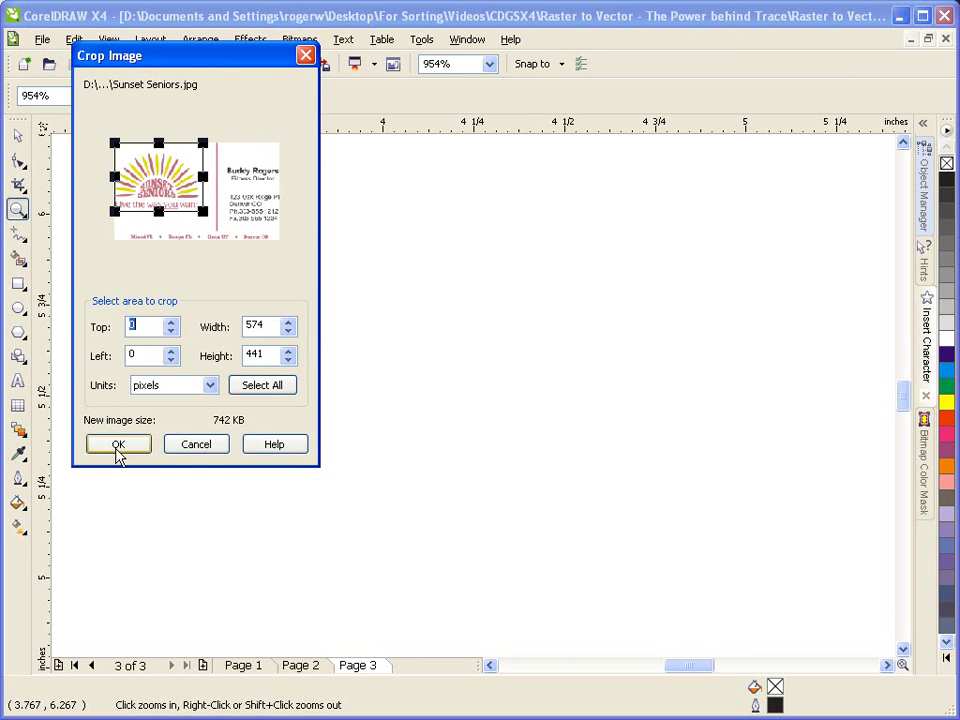
{"action": "left_click", "coordinate": [119, 448]}
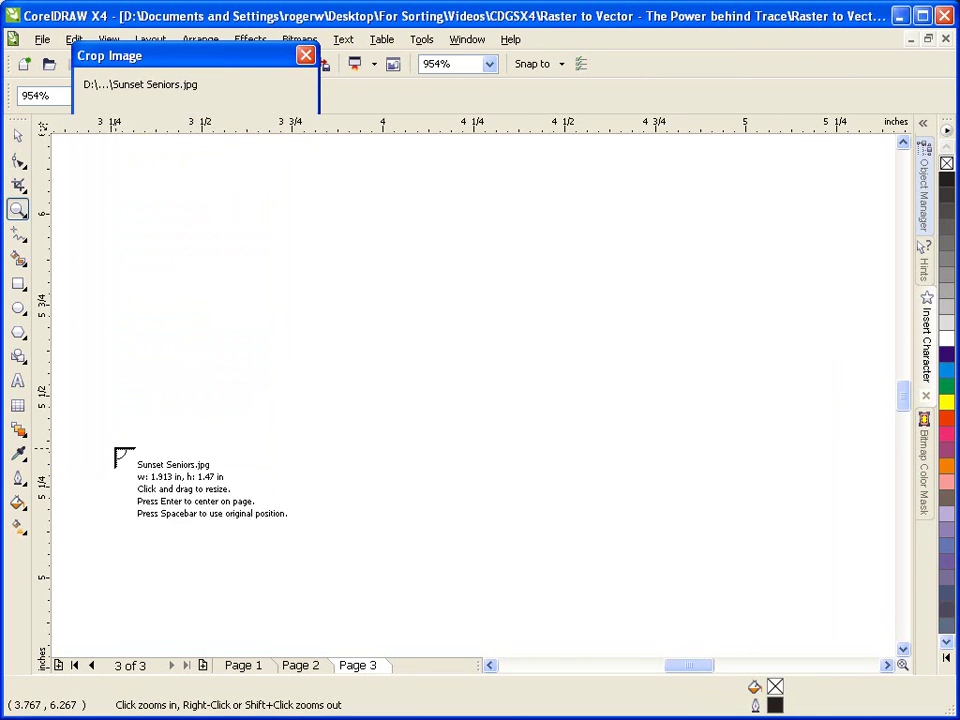
{"action": "left_click", "coordinate": [293, 241]}
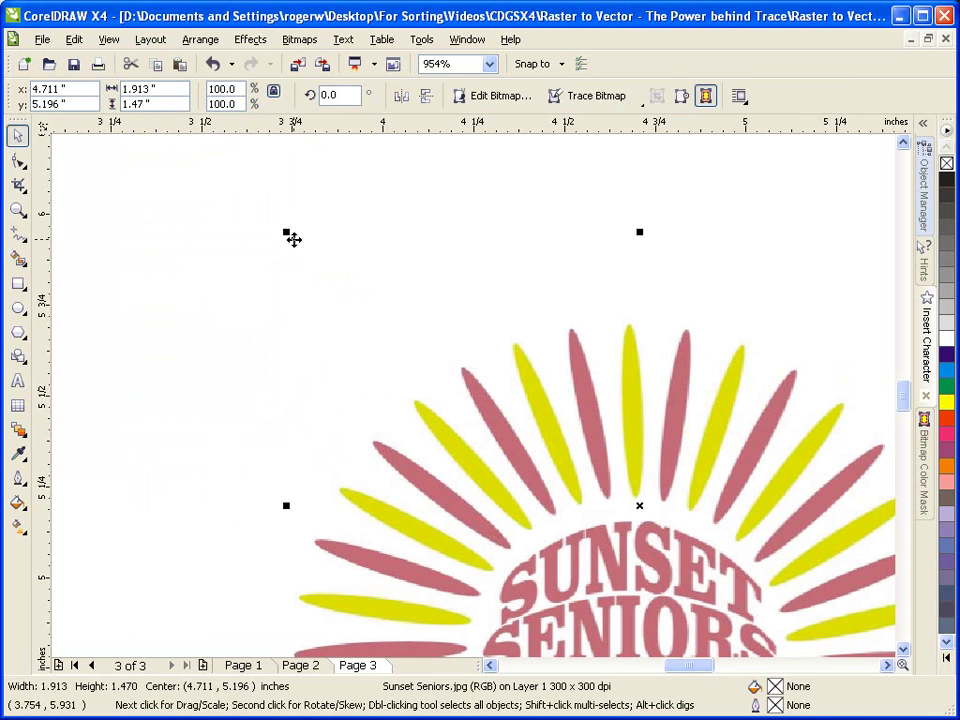
Review the Quick Trace, Centerline Trace and Outline Trace options offered for the imported logo bitmap.
{"action": "key", "text": "shift+F2"}
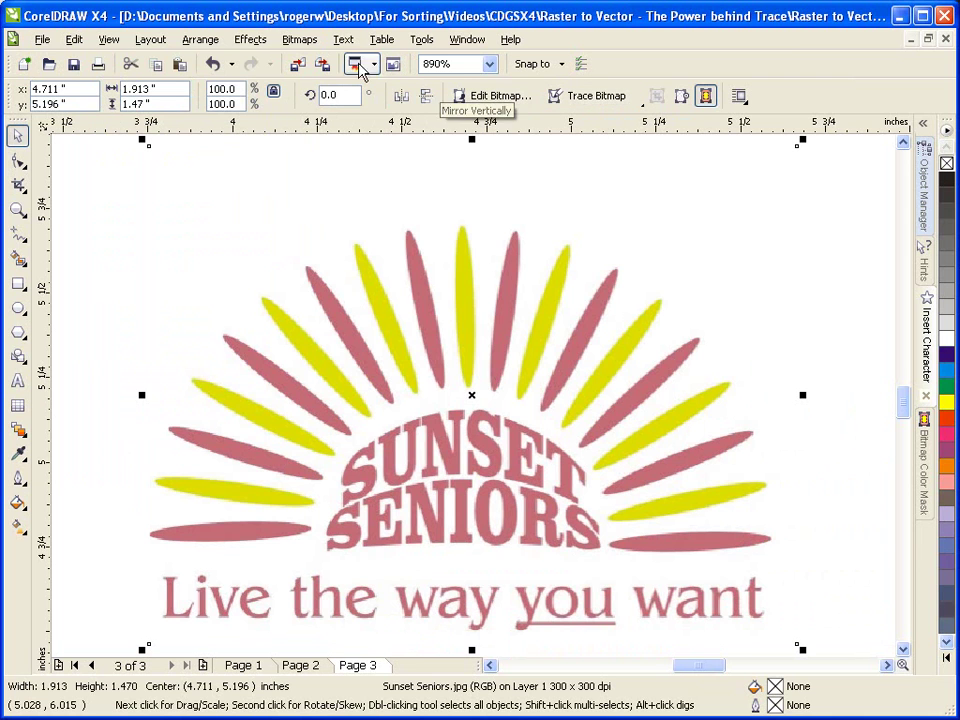
{"action": "left_click", "coordinate": [310, 40]}
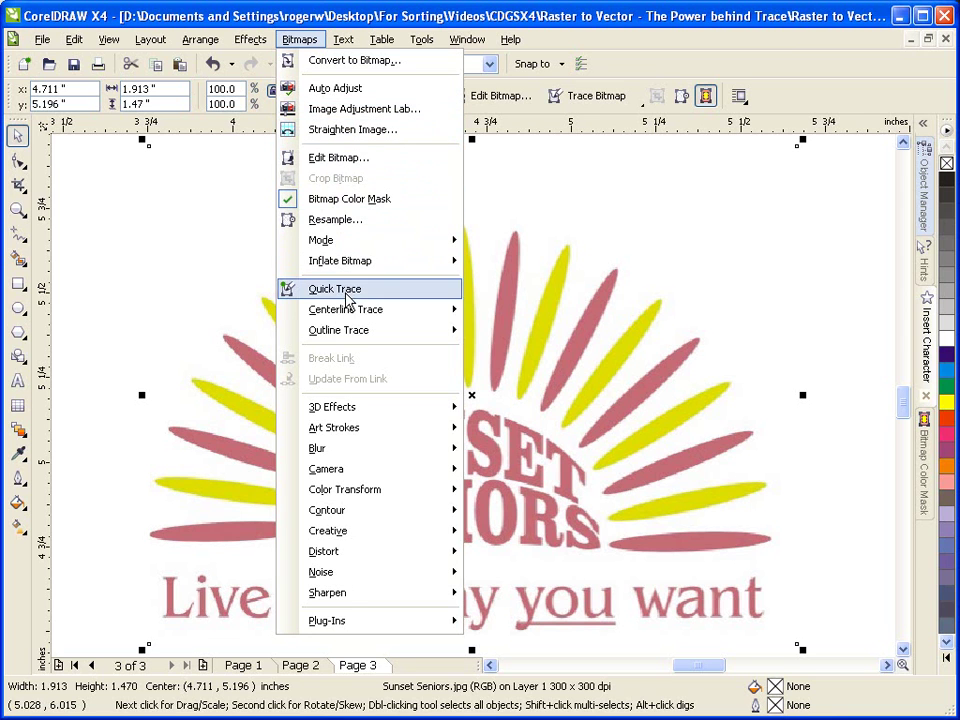
{"action": "mouse_move", "coordinate": [343, 328]}
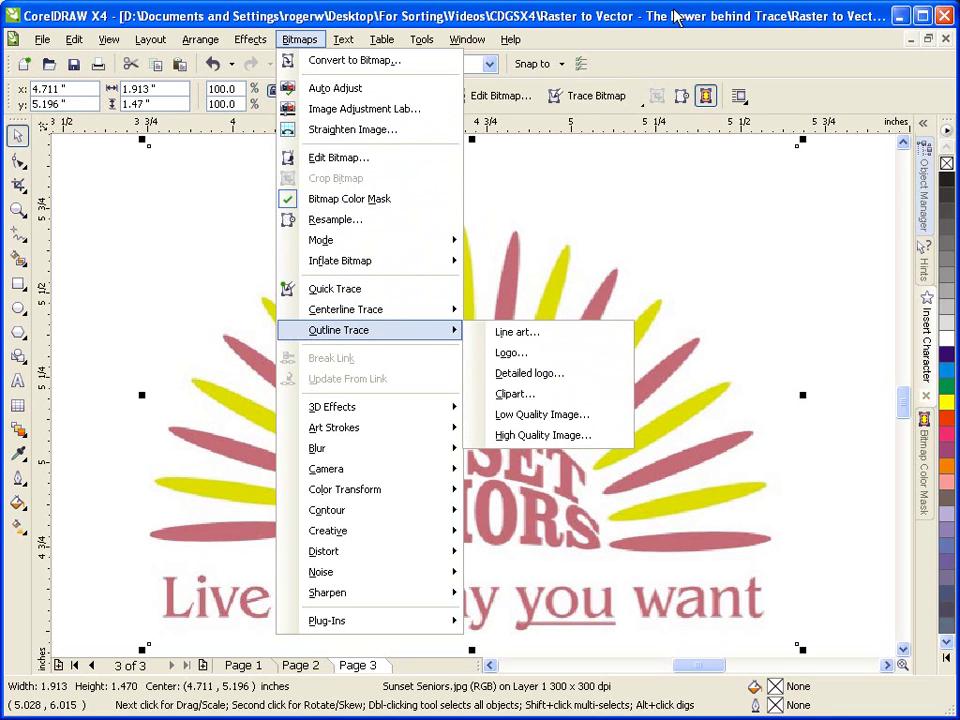
{"action": "left_click", "coordinate": [508, 14]}
{"action": "left_click", "coordinate": [567, 100]}
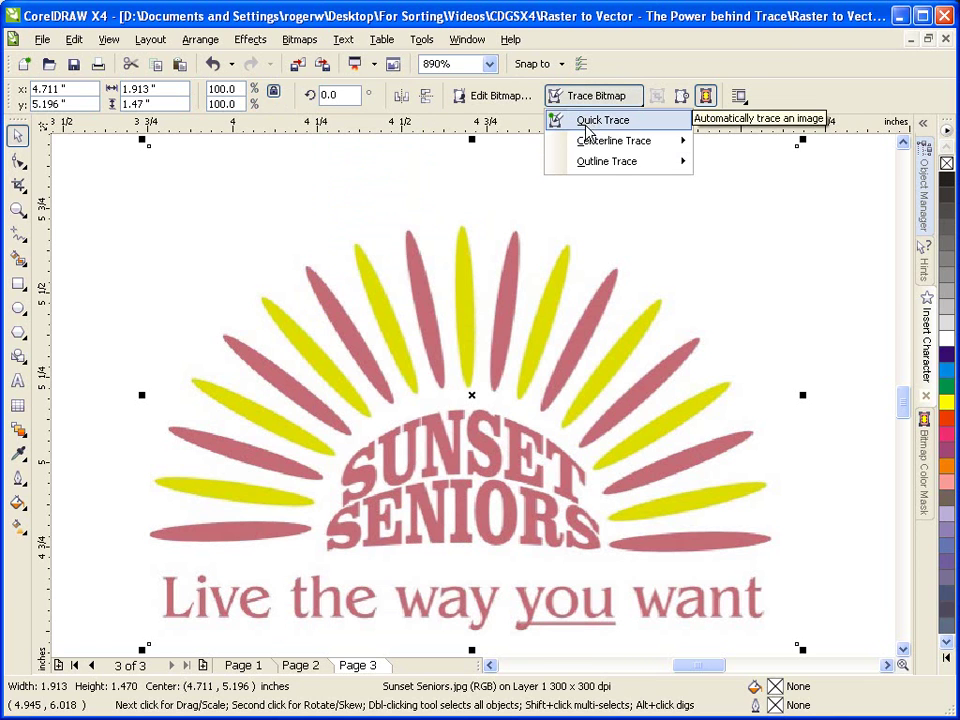
{"action": "mouse_move", "coordinate": [591, 148]}
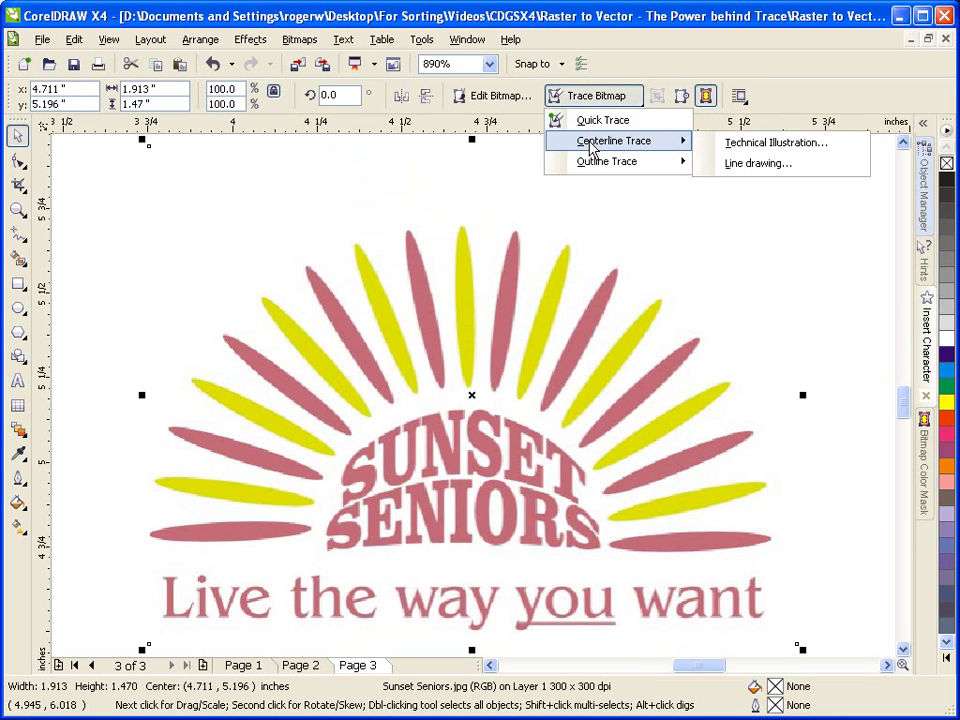
{"action": "mouse_move", "coordinate": [598, 171]}
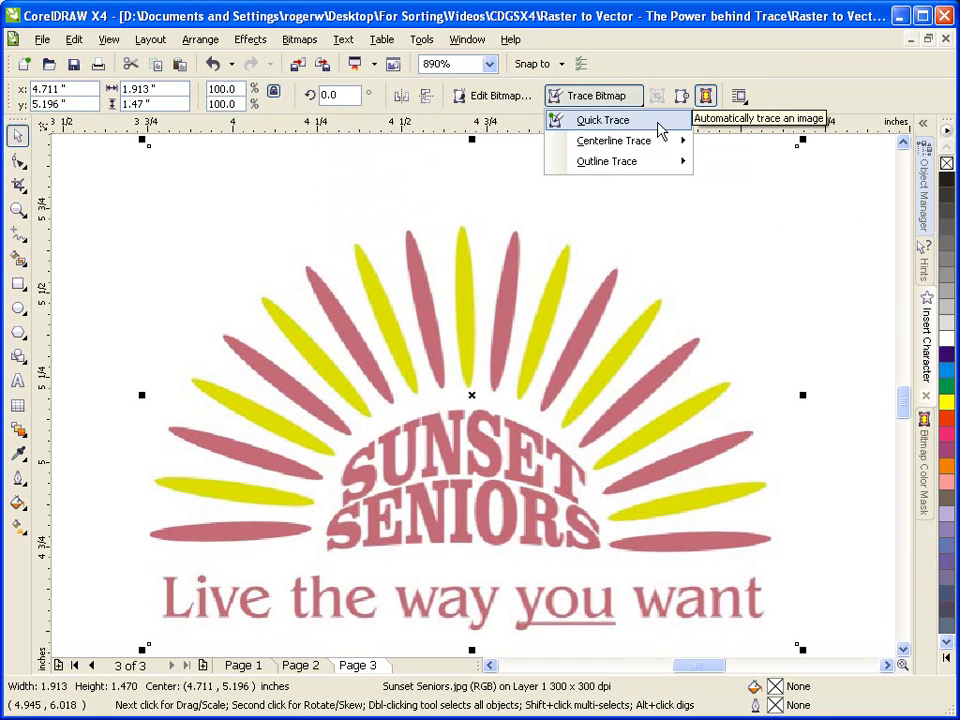
{"action": "mouse_move", "coordinate": [660, 150]}
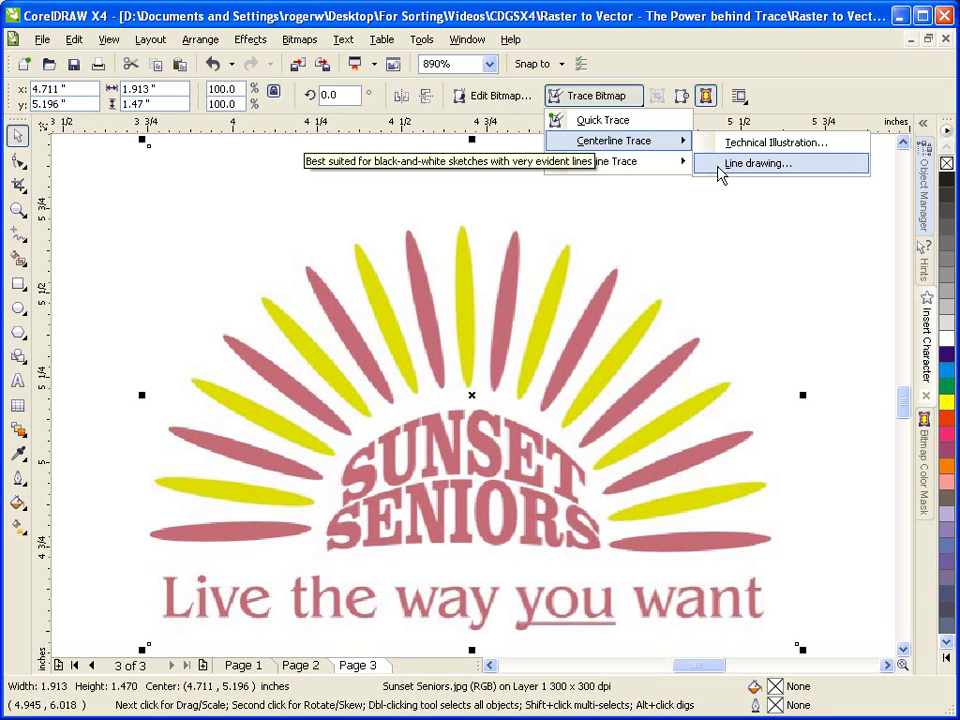
{"action": "mouse_move", "coordinate": [652, 174]}
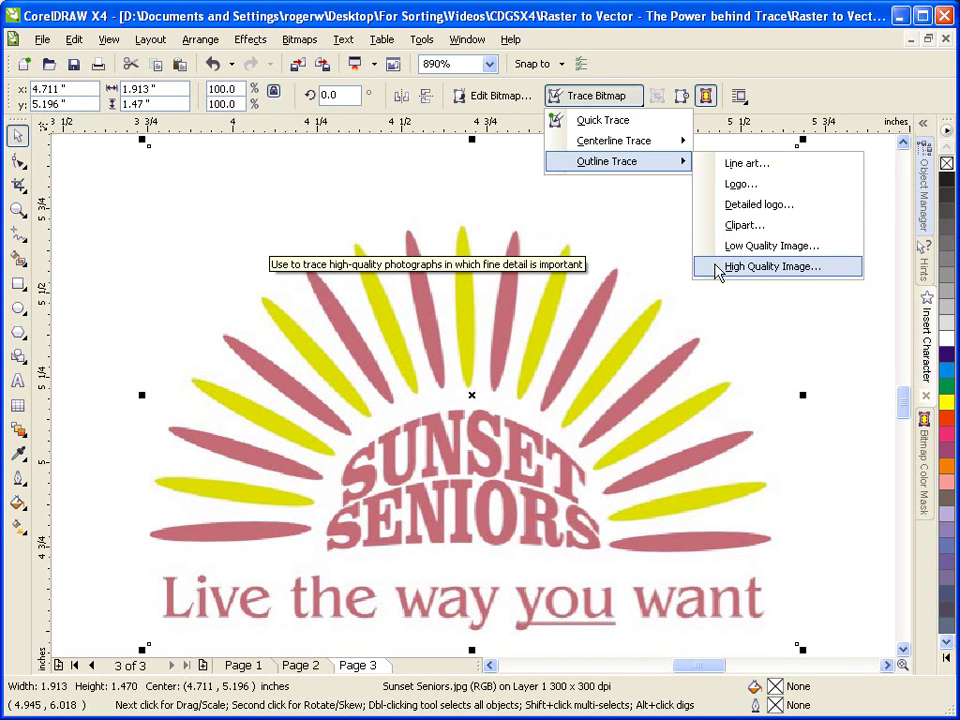
{"action": "left_click", "coordinate": [670, 212]}
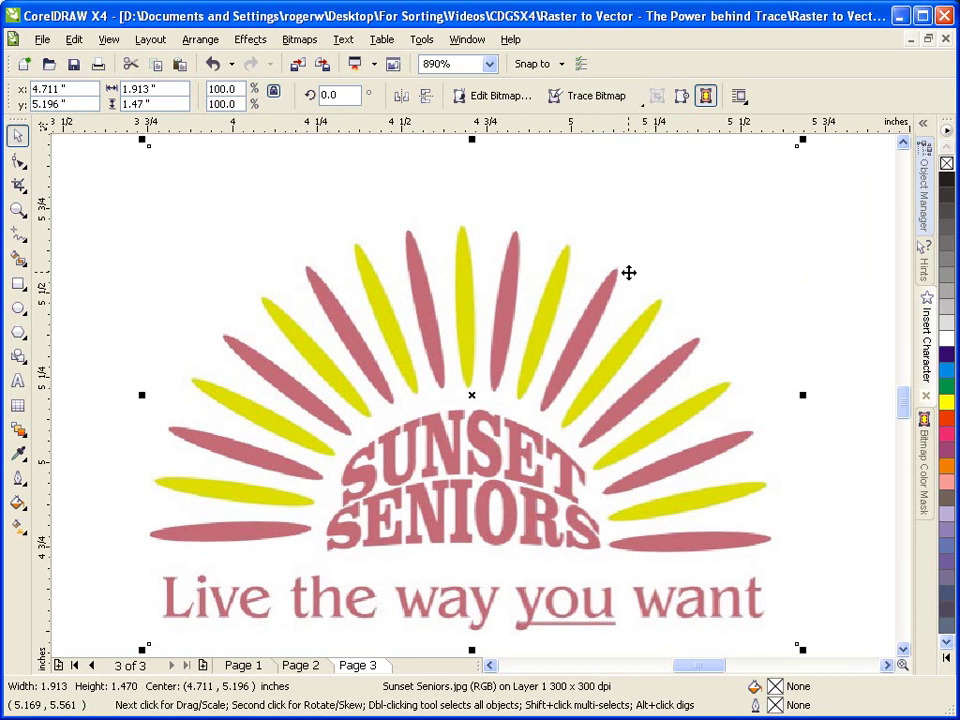
Start an Outline Trace of the Sunset Seniors bitmap with the Logo image type.
{"action": "left_click", "coordinate": [583, 100]}
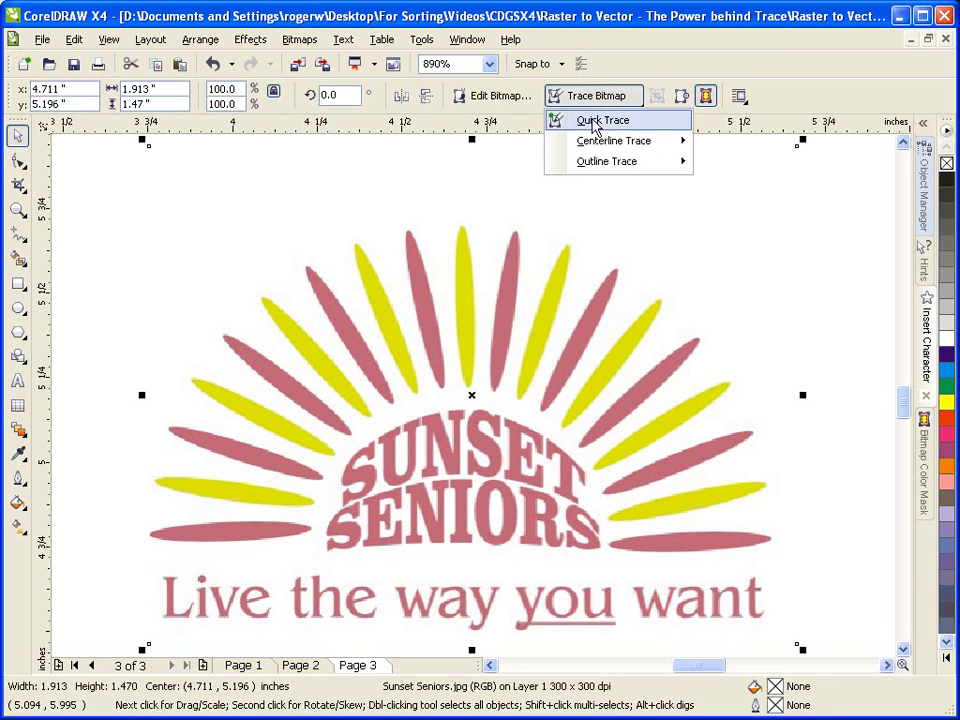
{"action": "mouse_move", "coordinate": [609, 164]}
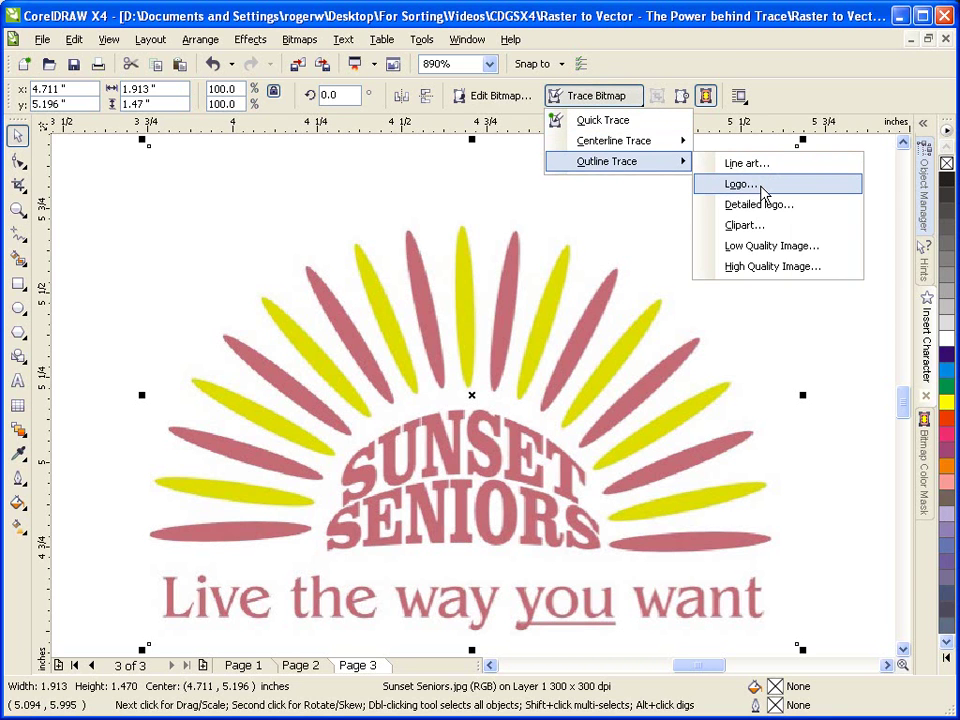
{"action": "left_click", "coordinate": [746, 184]}
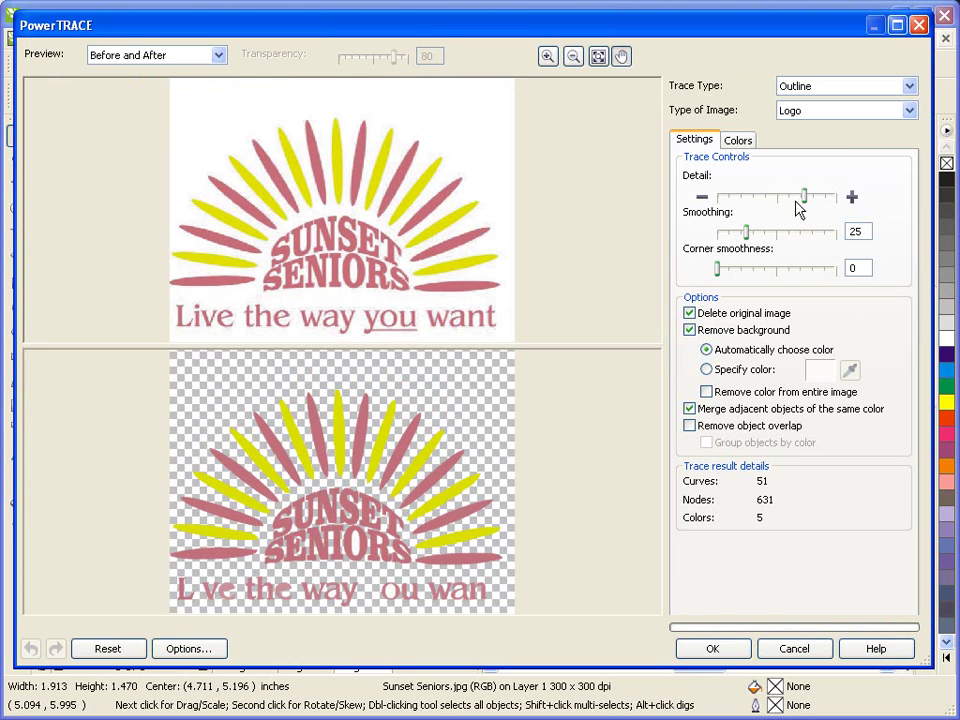
Set the trace smoothing to 74 and the corner smoothness to 27.
{"action": "mouse_move", "coordinate": [808, 202]}
{"action": "left_mouse_down"}
{"action": "mouse_move", "coordinate": [784, 199]}
{"action": "mouse_move", "coordinate": [808, 200]}
{"action": "left_mouse_up"}
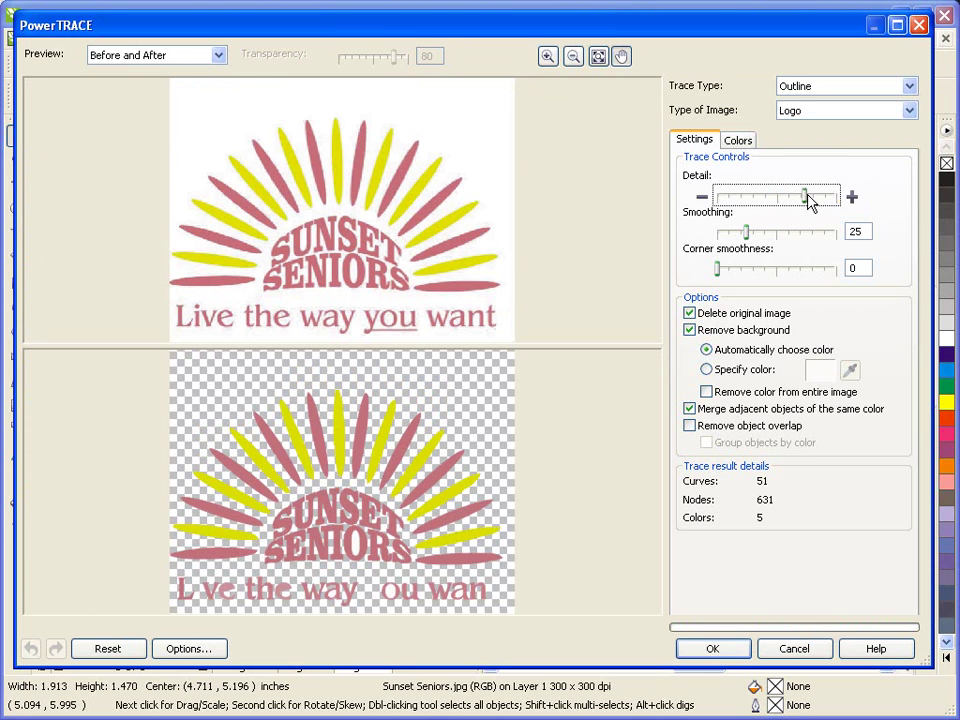
{"action": "left_click_drag", "start_coordinate": [748, 233], "coordinate": [808, 242]}
{"action": "left_click_drag", "start_coordinate": [721, 266], "coordinate": [749, 268]}
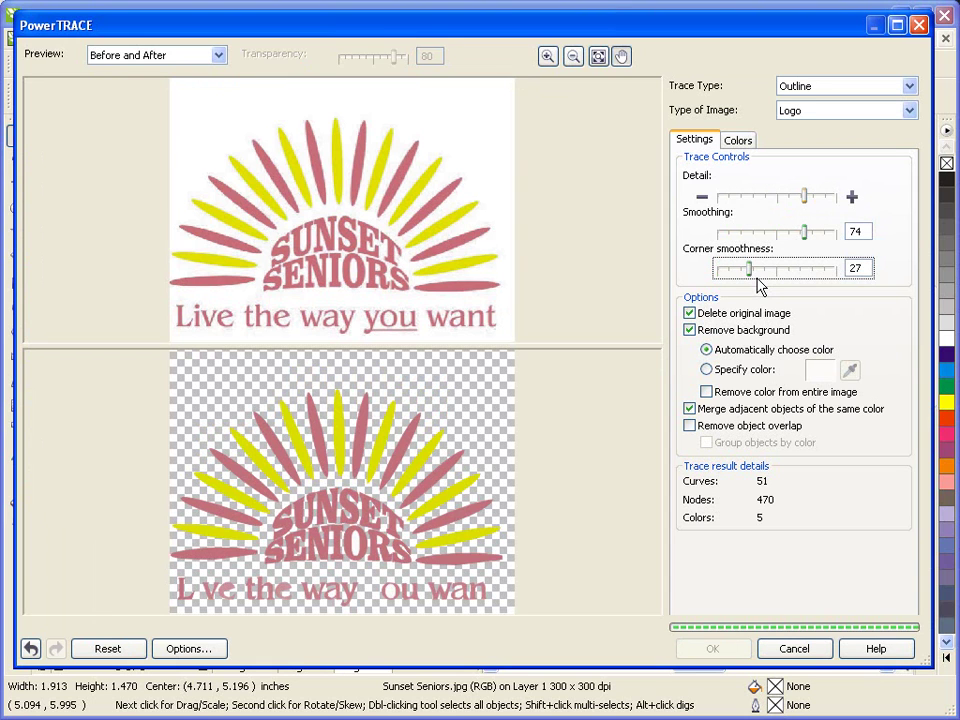
Try turning off original image deletion and background removal in turn, restoring each option.
{"action": "left_click", "coordinate": [689, 313]}
{"action": "left_click", "coordinate": [689, 313]}
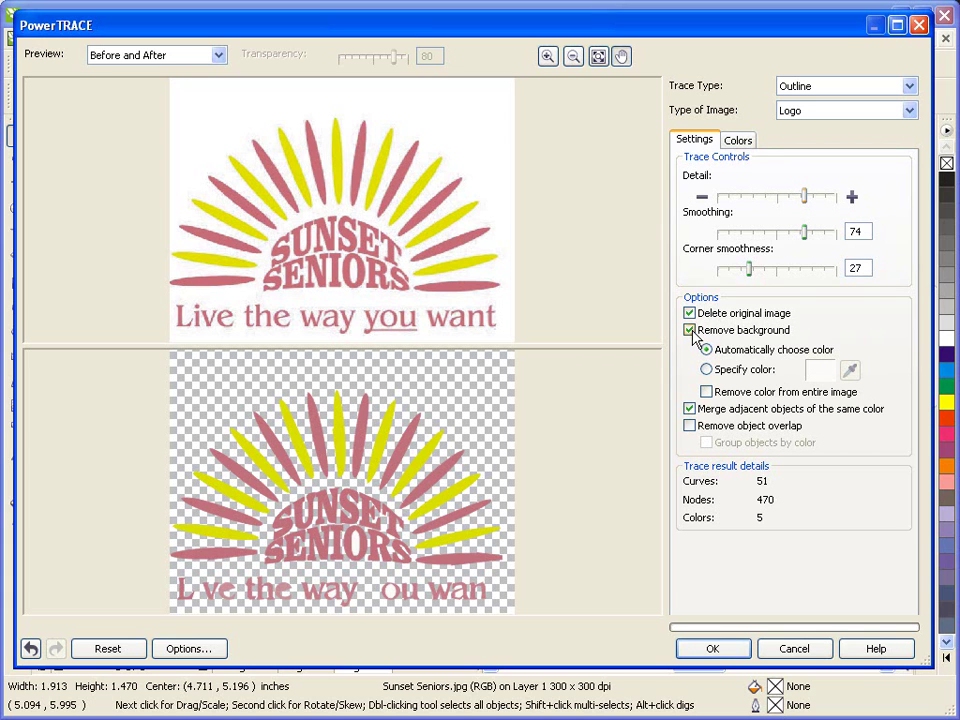
{"action": "left_click", "coordinate": [690, 331]}
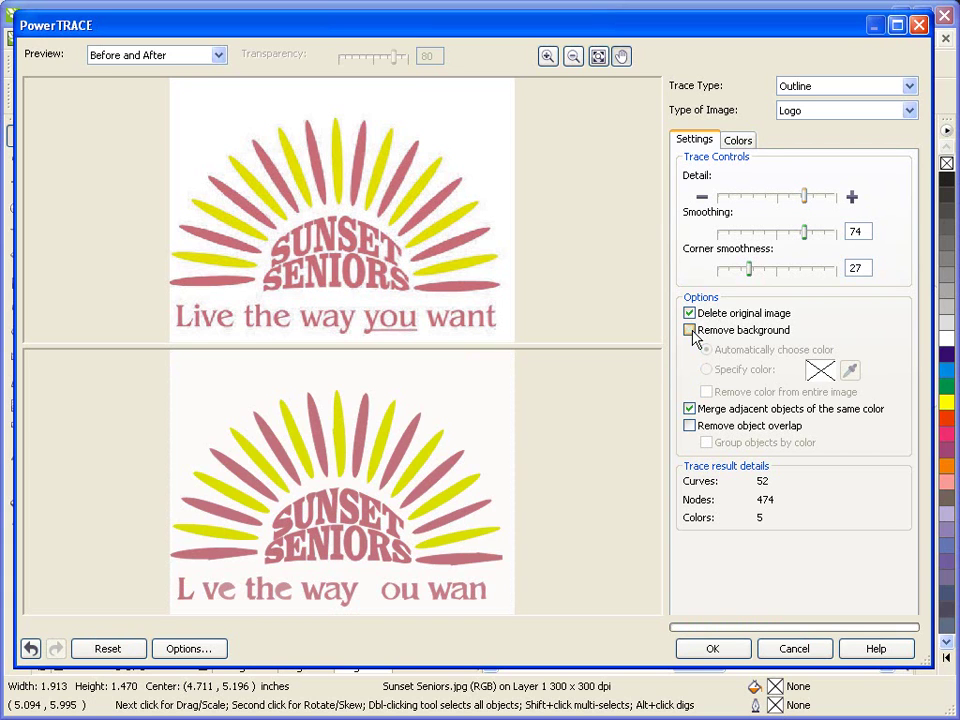
{"action": "left_click", "coordinate": [691, 331]}
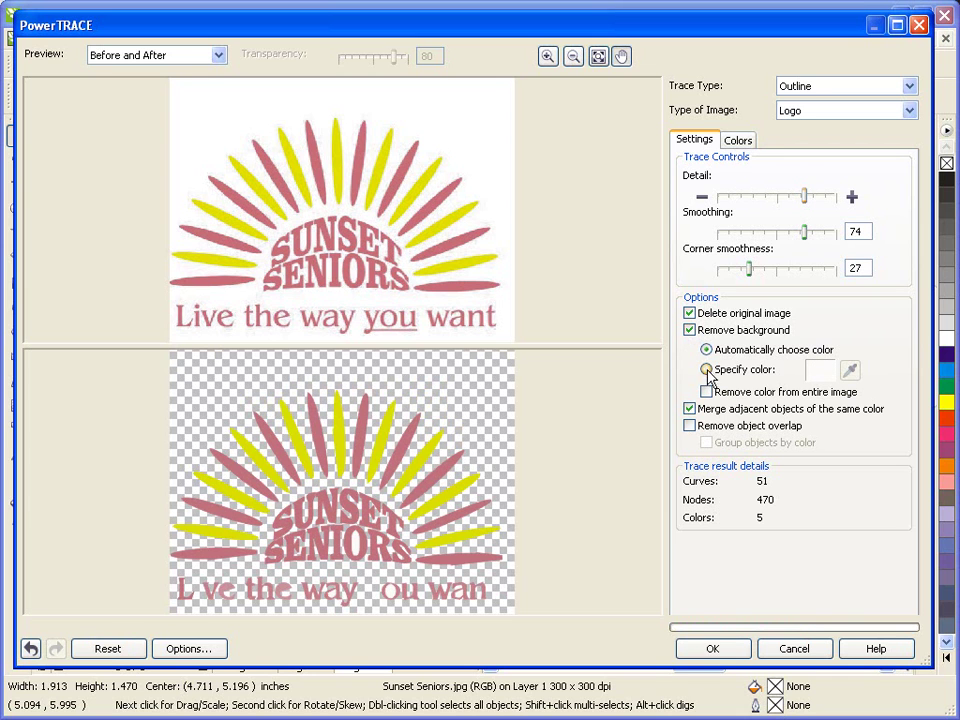
Specify the background color to remove by sampling the pink of a sun ray in the traced preview.
{"action": "left_click", "coordinate": [707, 369]}
{"action": "left_click", "coordinate": [852, 371]}
{"action": "left_click", "coordinate": [363, 430]}
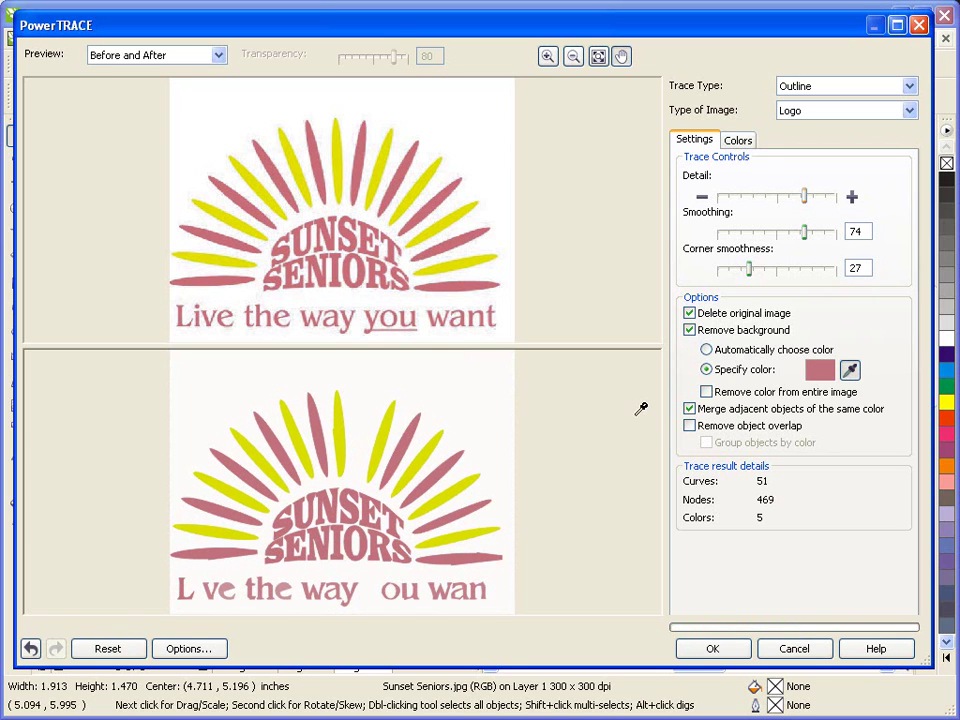
Try removing the specified color from the entire image, and return background removal to an automatically chosen color.
{"action": "left_click", "coordinate": [707, 392]}
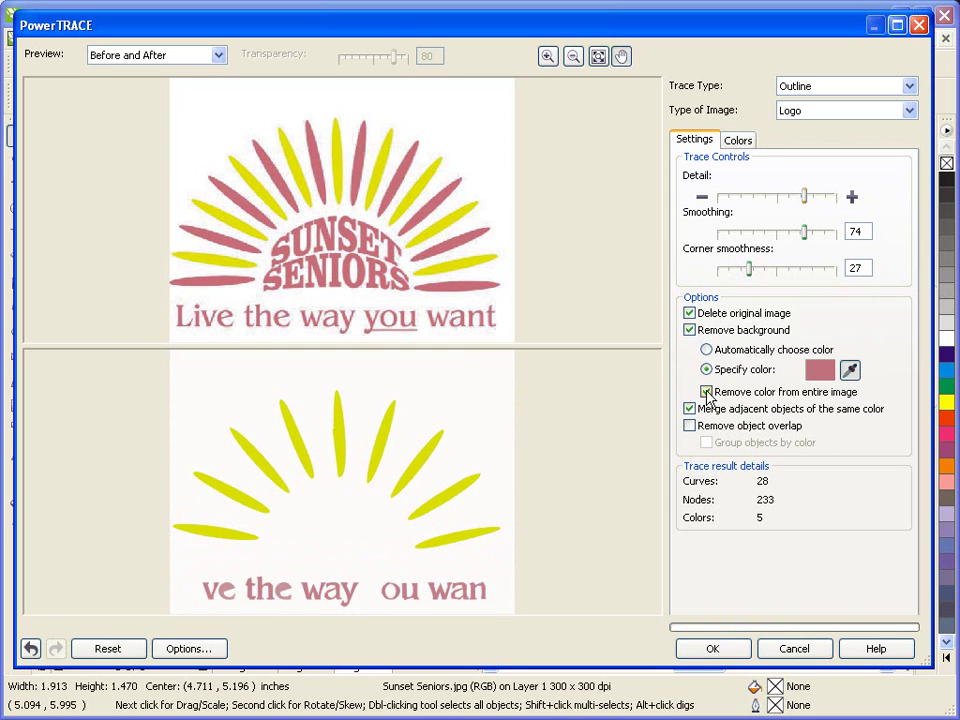
{"action": "left_click", "coordinate": [707, 392]}
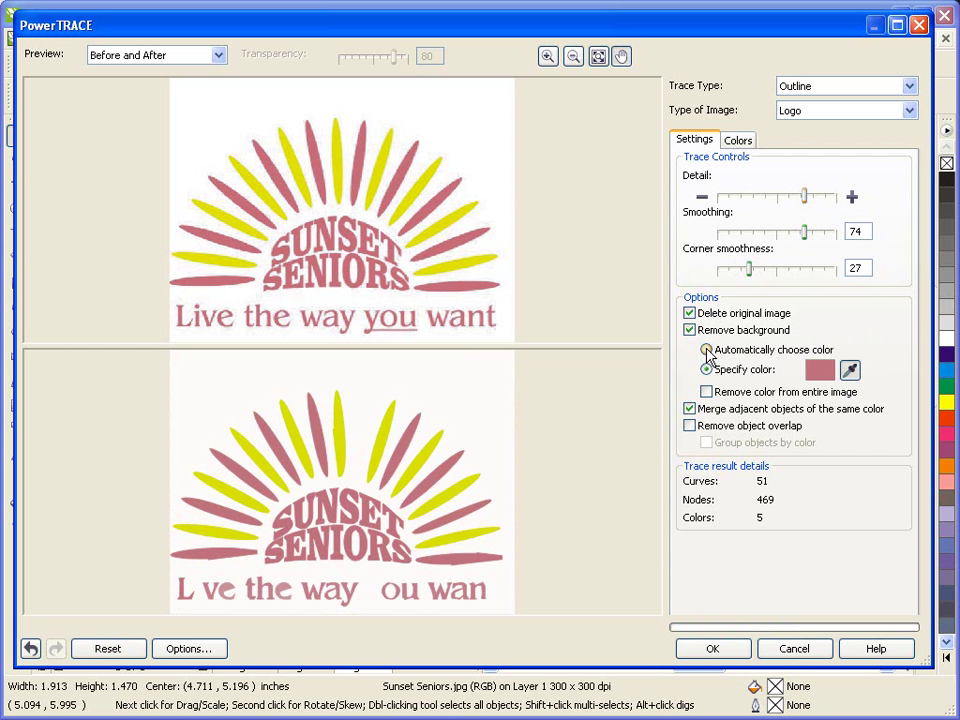
{"action": "left_click", "coordinate": [707, 351]}
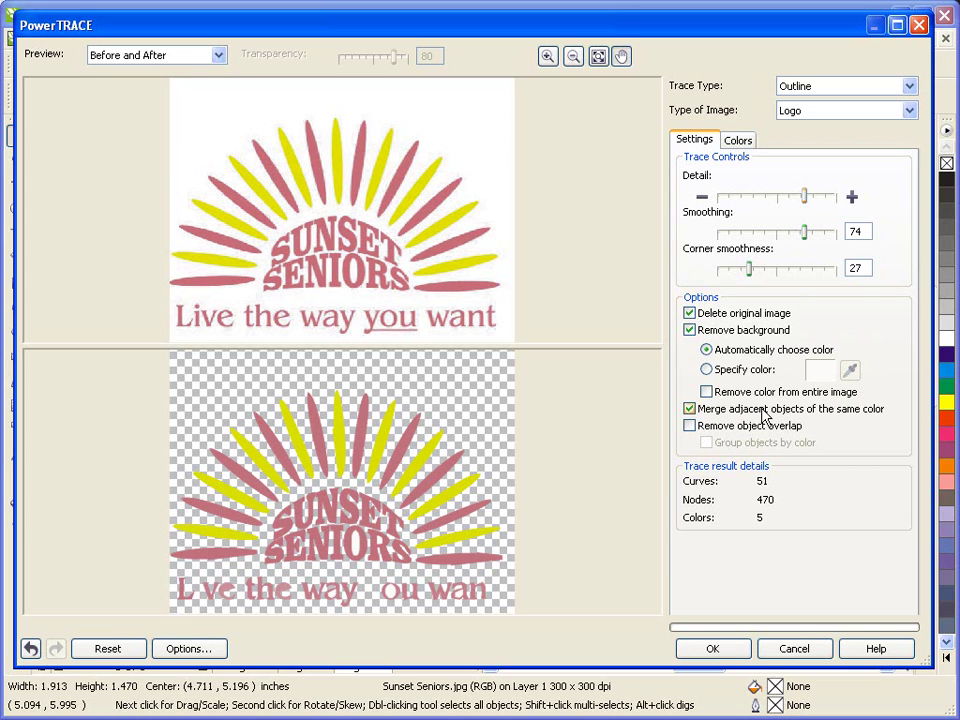
{"action": "left_click", "coordinate": [706, 369]}
{"action": "left_click", "coordinate": [707, 351]}
Set the color mode of the traced result to PANTONE(R) solid coated.
{"action": "left_click", "coordinate": [740, 142]}
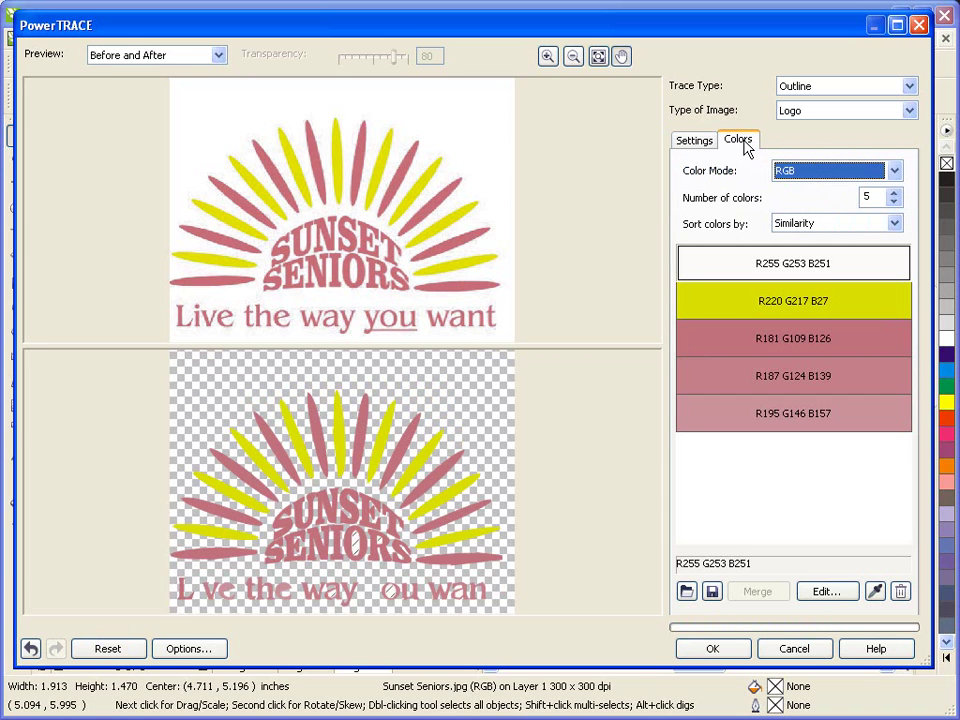
{"action": "left_click", "coordinate": [818, 176]}
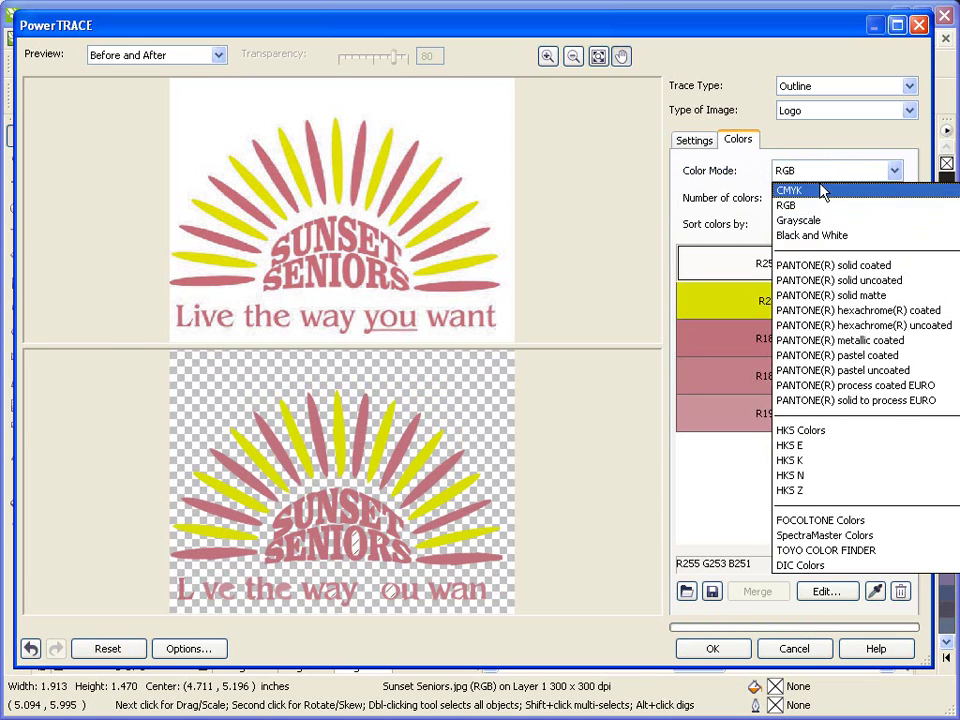
{"action": "left_click", "coordinate": [885, 266]}
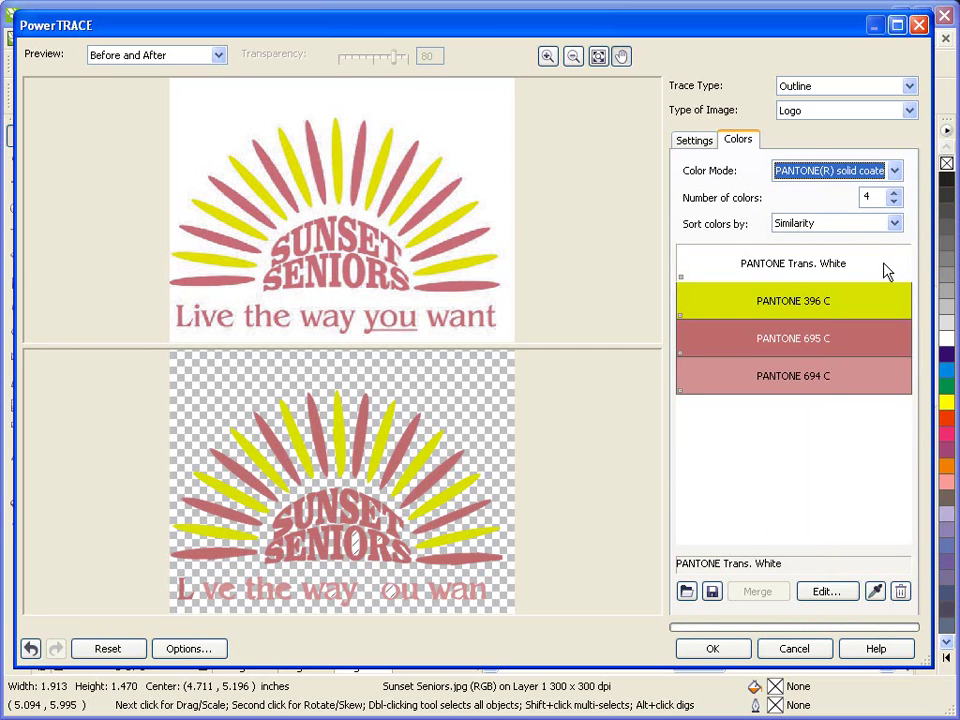
Try reducing the number of traced colors to 3, restoring it to 4.
{"action": "left_click", "coordinate": [831, 260]}
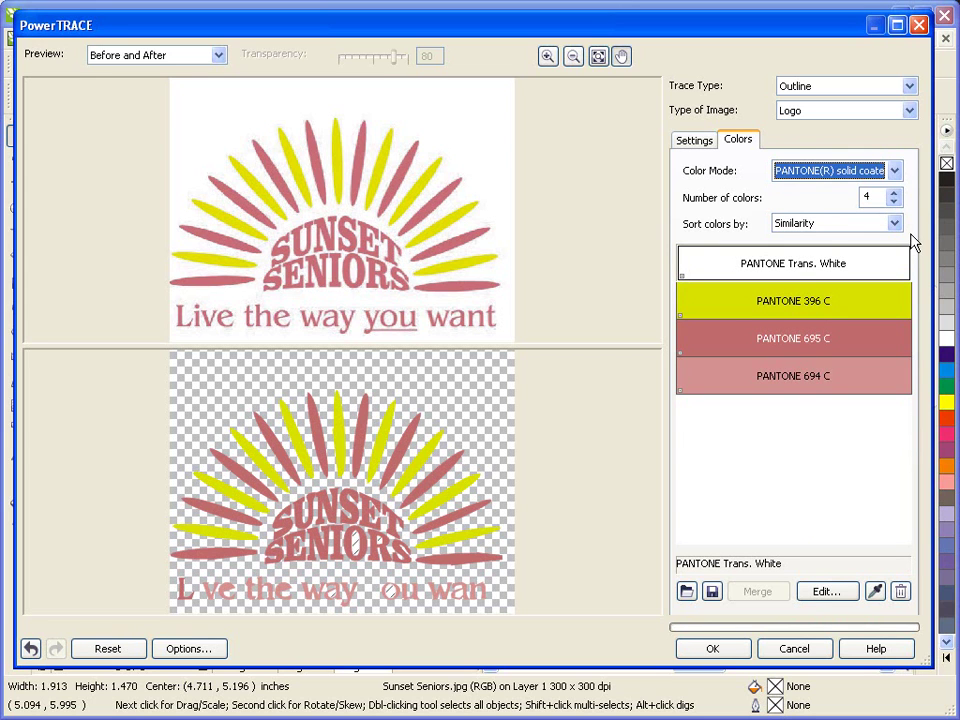
{"action": "left_click", "coordinate": [894, 203]}
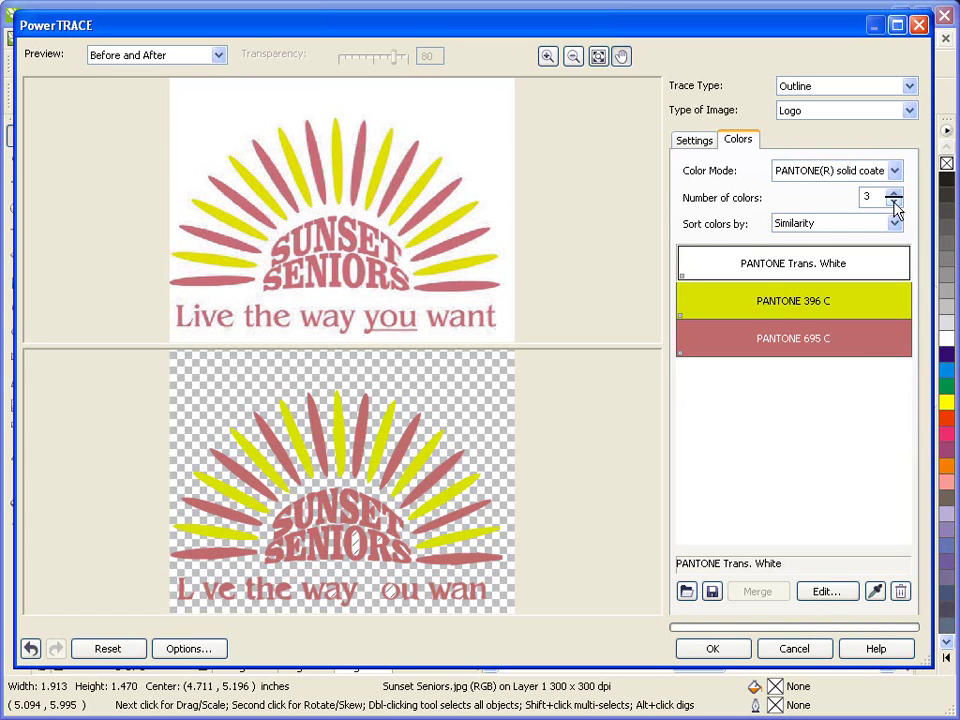
{"action": "left_click", "coordinate": [894, 196]}
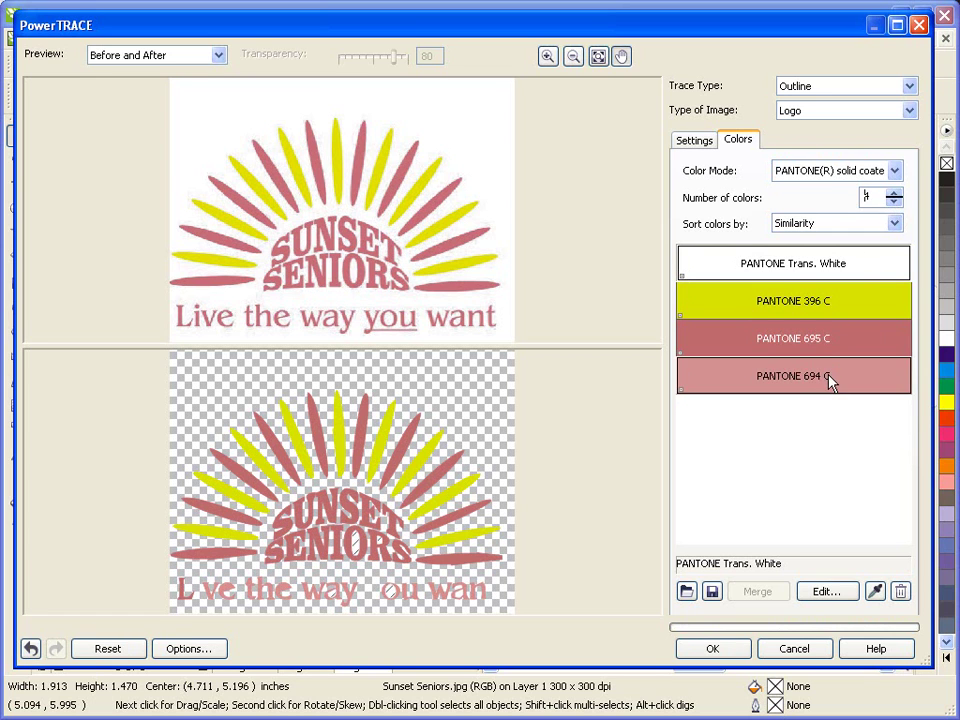
Merge the two pink trace colors, PANTONE 694 C and PANTONE 695 C, into one color.
{"action": "left_click", "coordinate": [829, 380]}
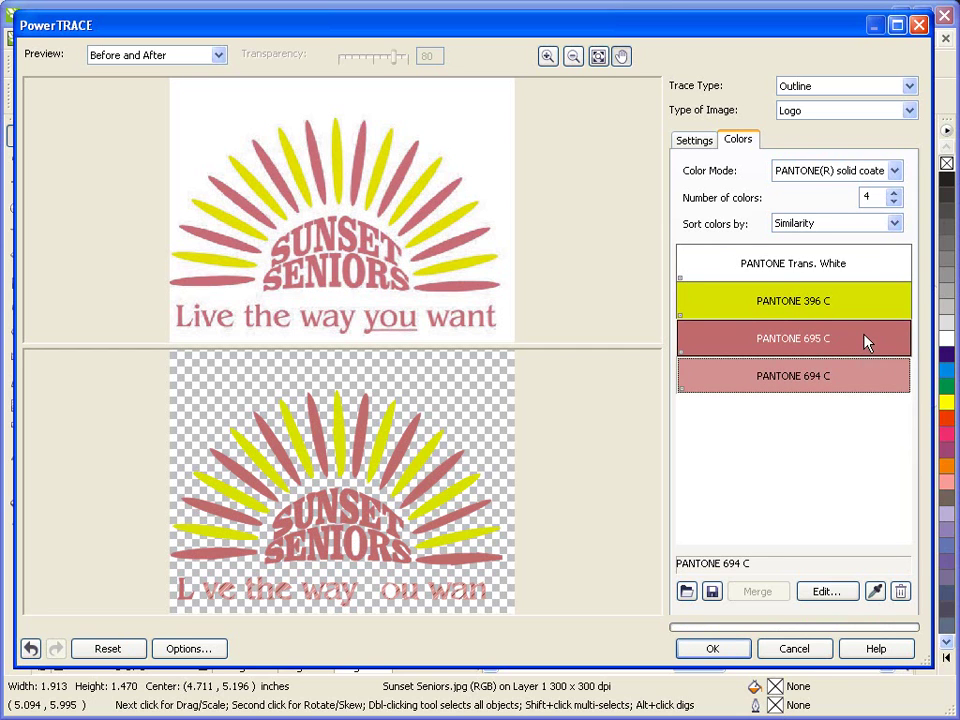
{"action": "left_click", "coordinate": [866, 343], "text": "ctrl"}
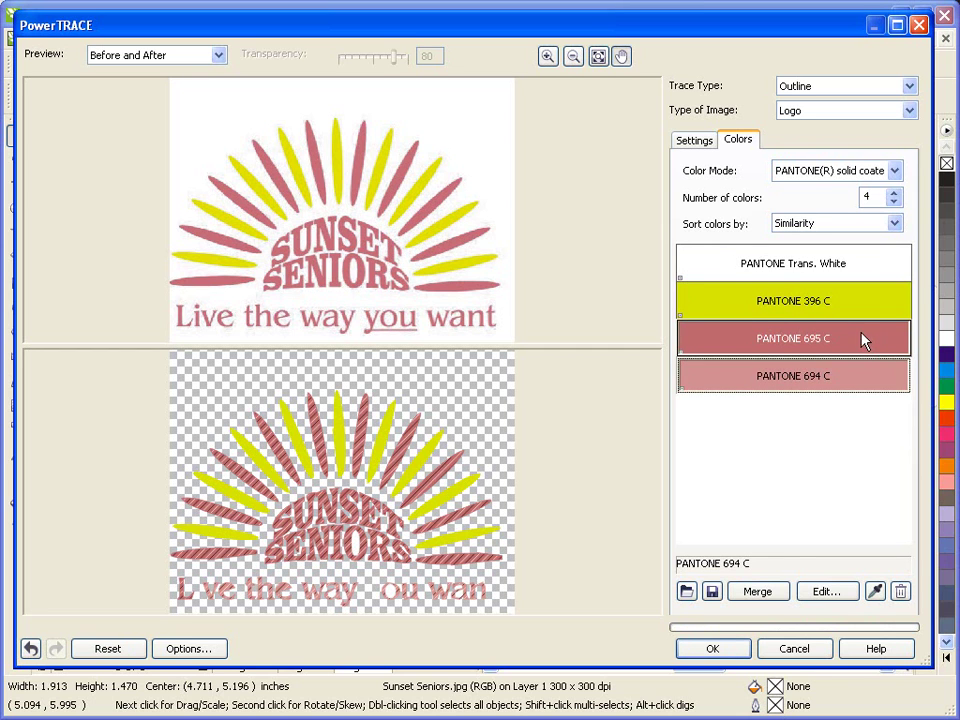
{"action": "left_click", "coordinate": [756, 593]}
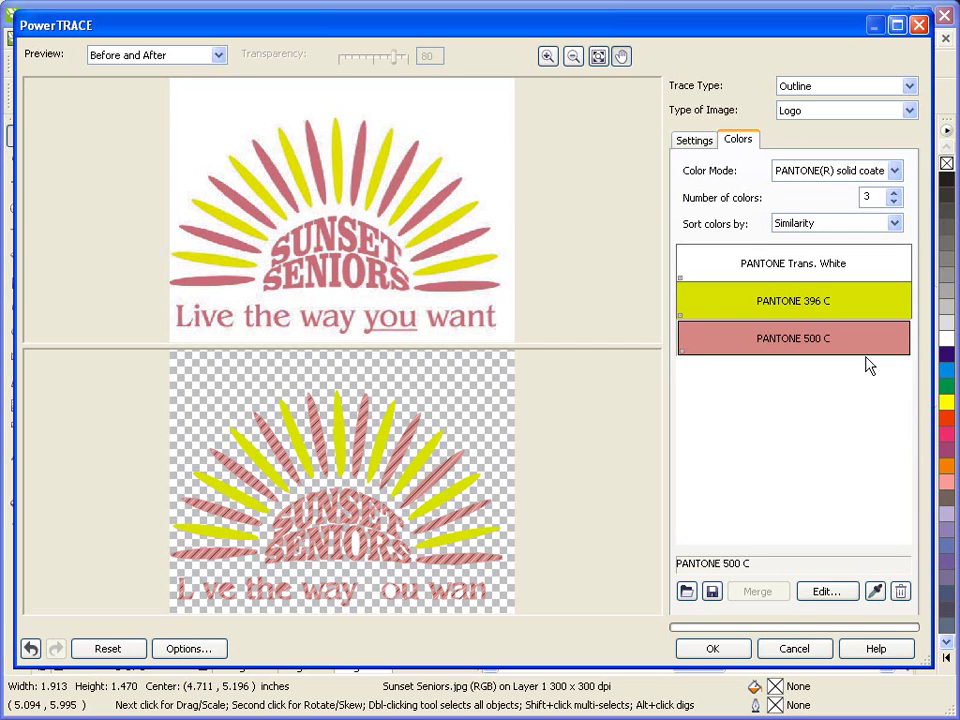
Change the yellow trace color to PANTONE 109 C from the PANTONE solid coated palette.
{"action": "left_click", "coordinate": [784, 310]}
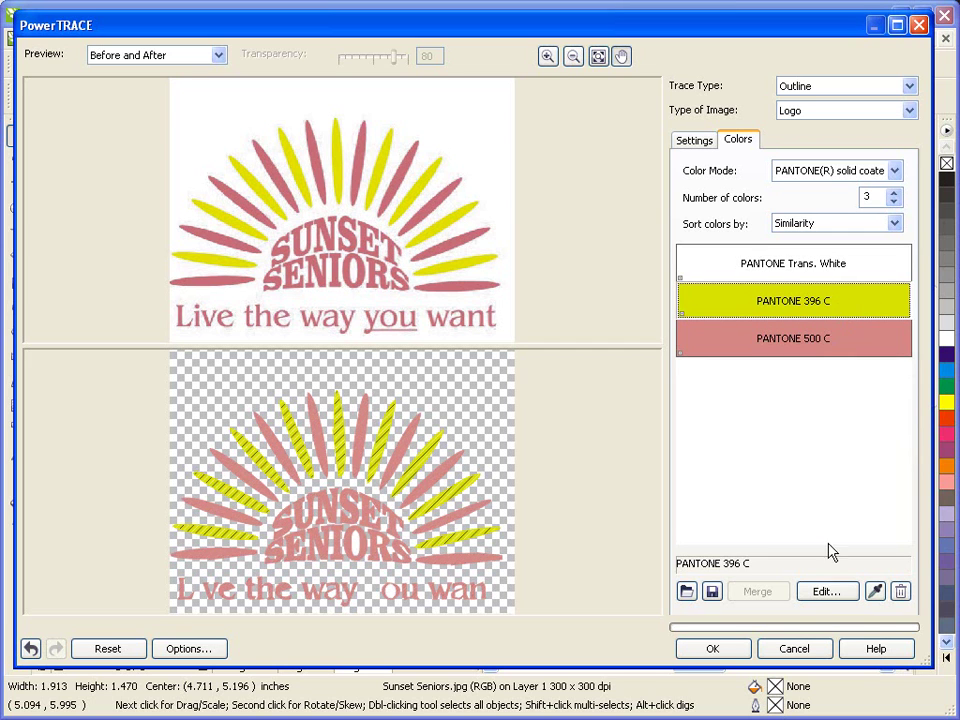
{"action": "left_click", "coordinate": [822, 592]}
{"action": "left_click", "coordinate": [826, 592]}
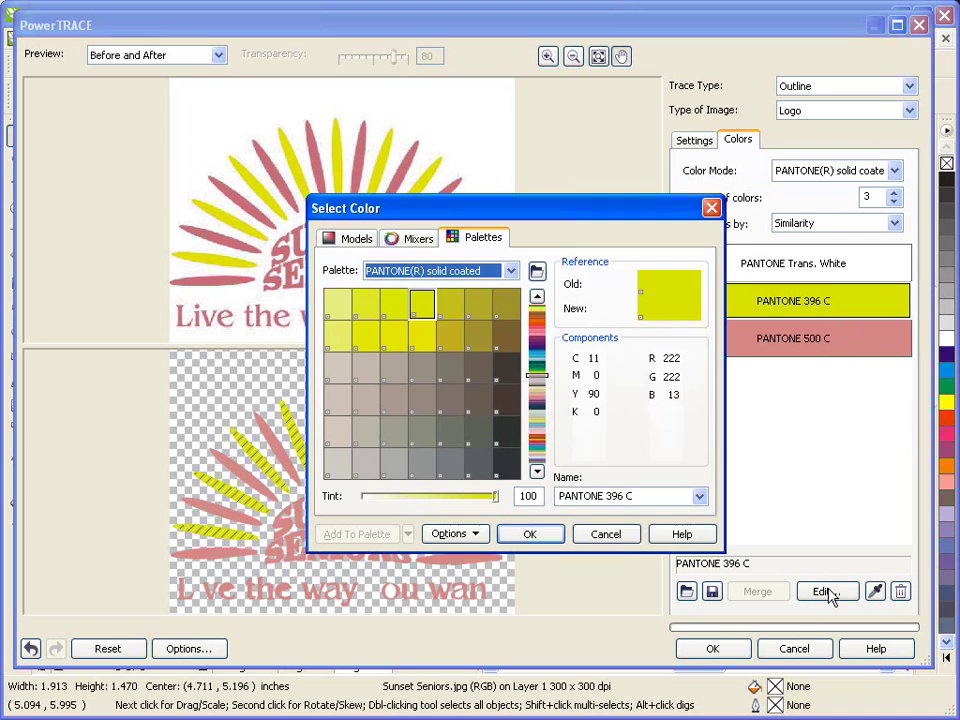
{"action": "left_click", "coordinate": [631, 497]}
{"action": "type", "text": "PANTONE 109"}
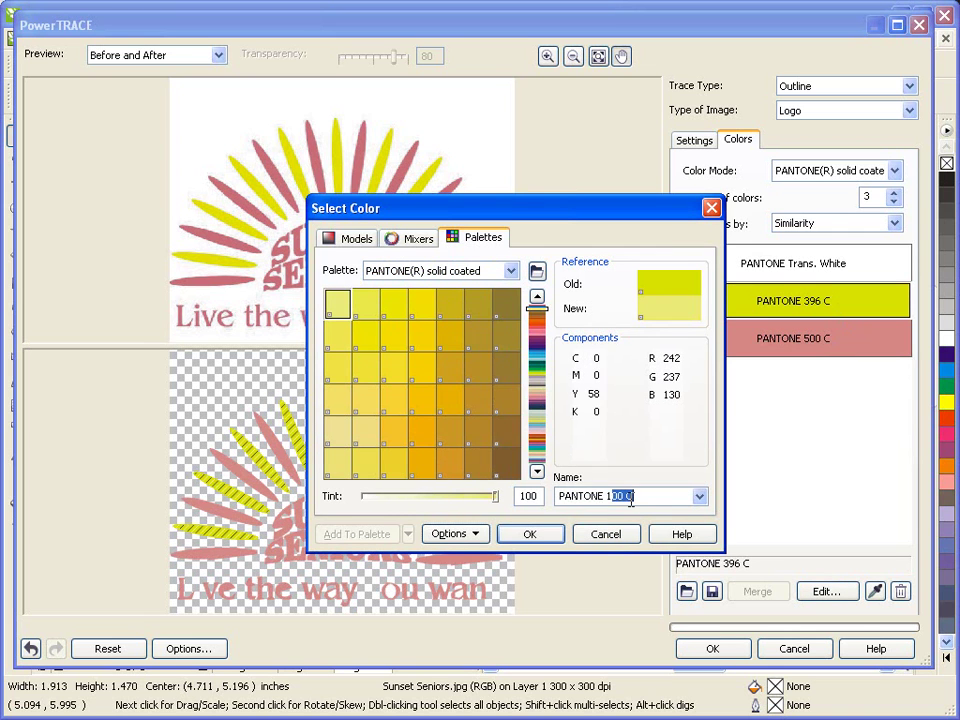
{"action": "left_click", "coordinate": [530, 535]}
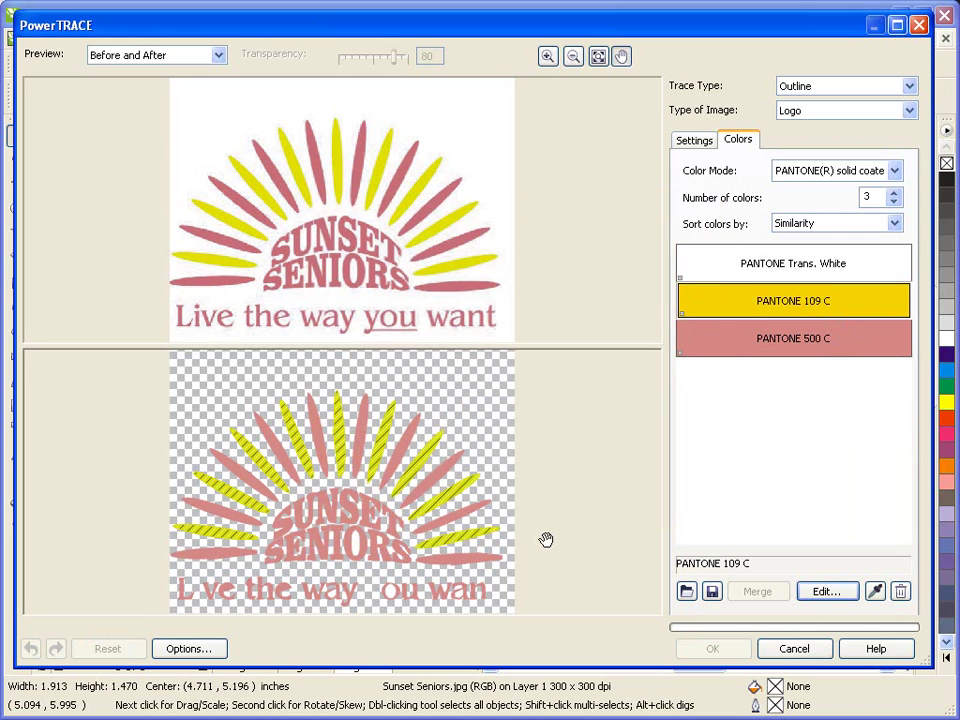
Change the merged pink trace color to PANTONE 216 C.
{"action": "left_click", "coordinate": [784, 350]}
{"action": "left_click", "coordinate": [825, 592]}
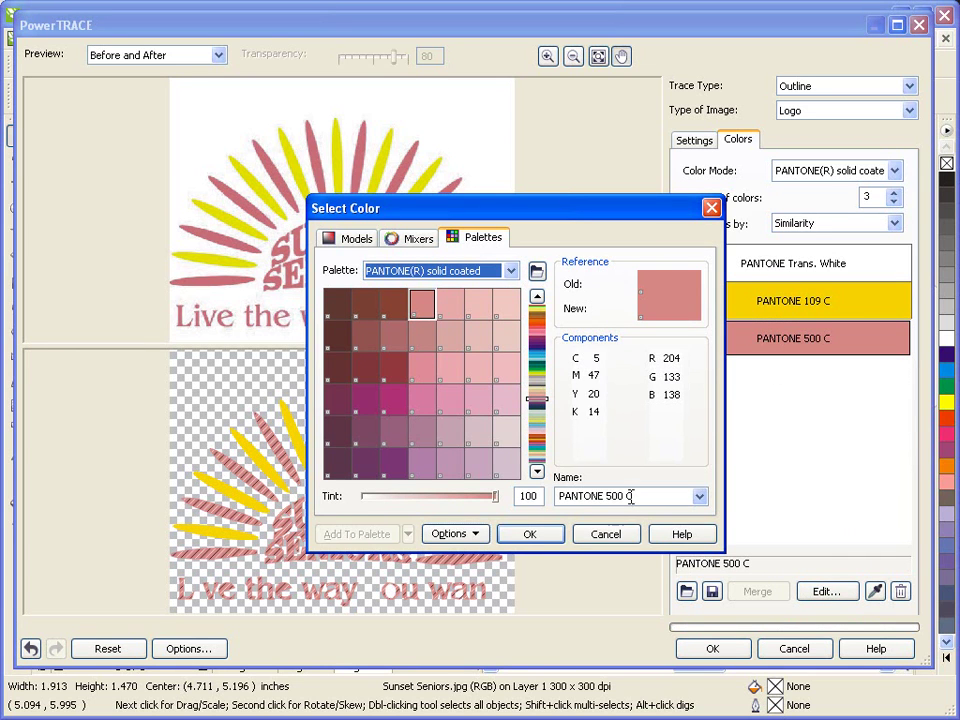
{"action": "triple_click", "coordinate": [631, 497]}
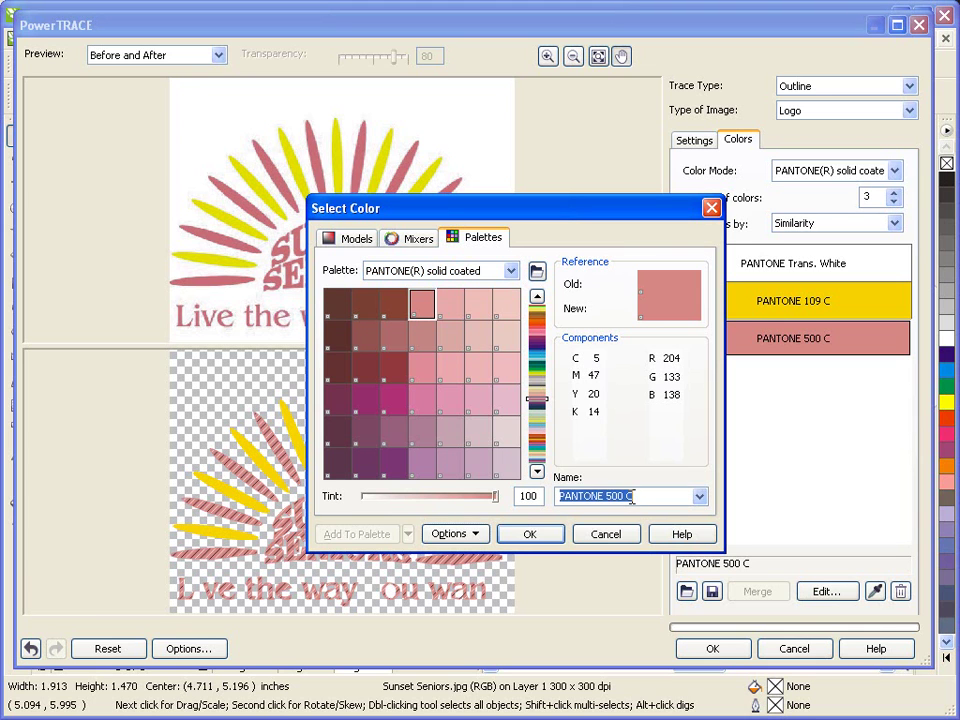
{"action": "type", "text": "PANTONE 216"}
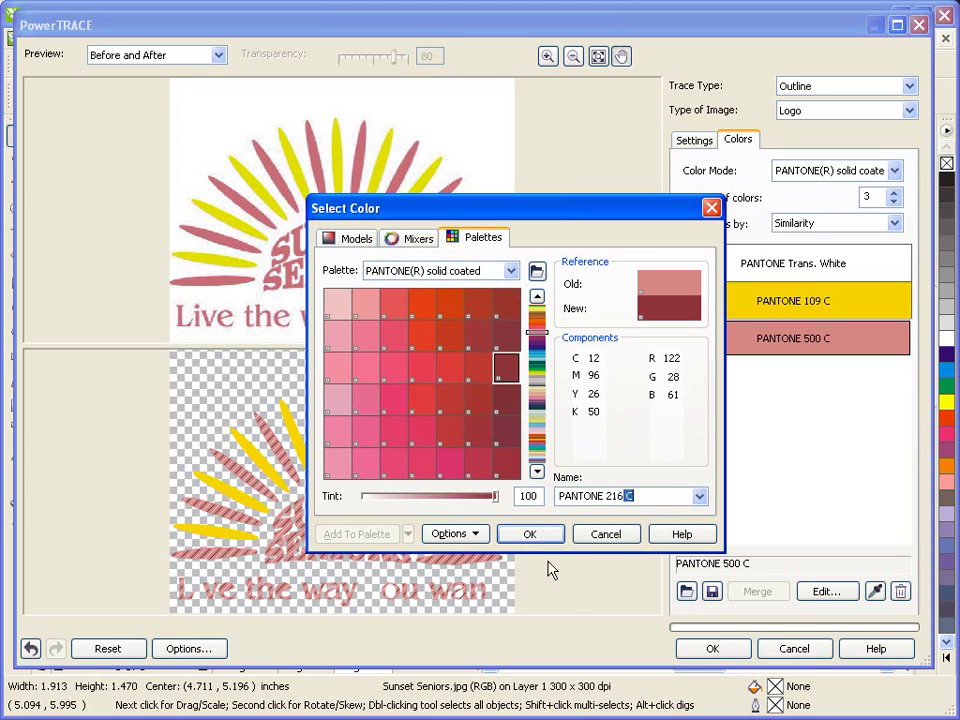
{"action": "left_click", "coordinate": [537, 539]}
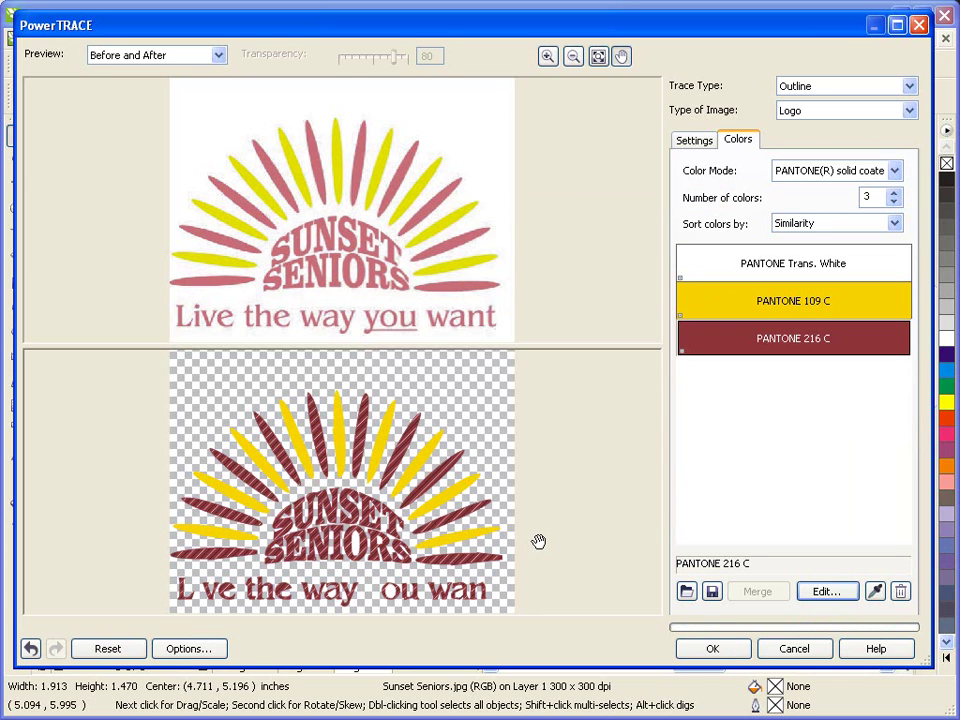
Accept the trace and select the central vertical yellow ray inside the traced group.
{"action": "left_click", "coordinate": [697, 652]}
{"action": "left_click", "coordinate": [465, 300], "text": "ctrl"}
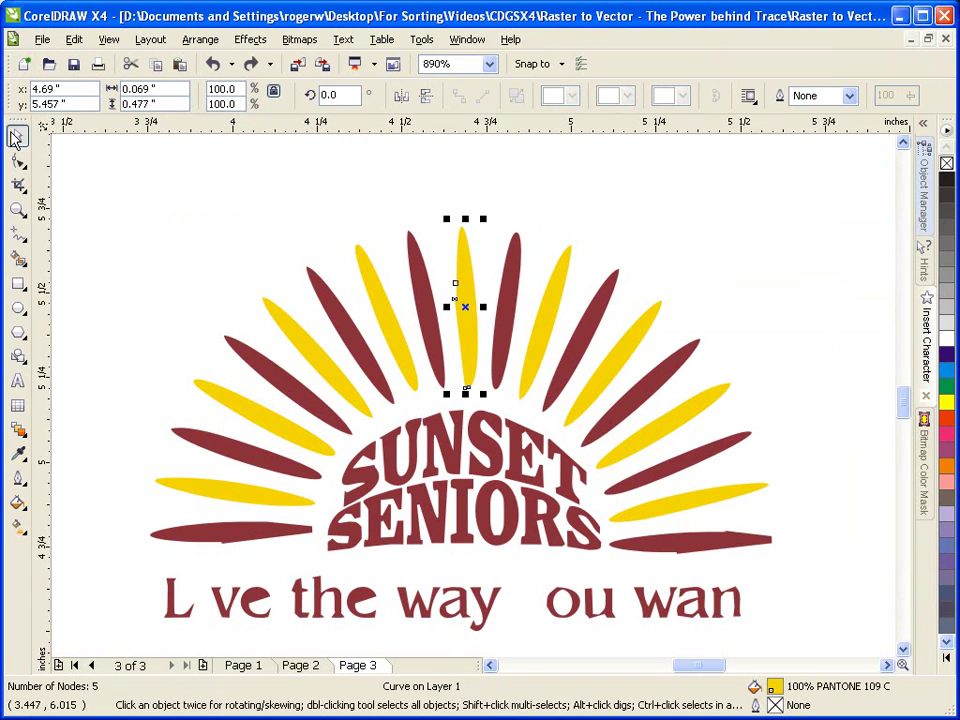